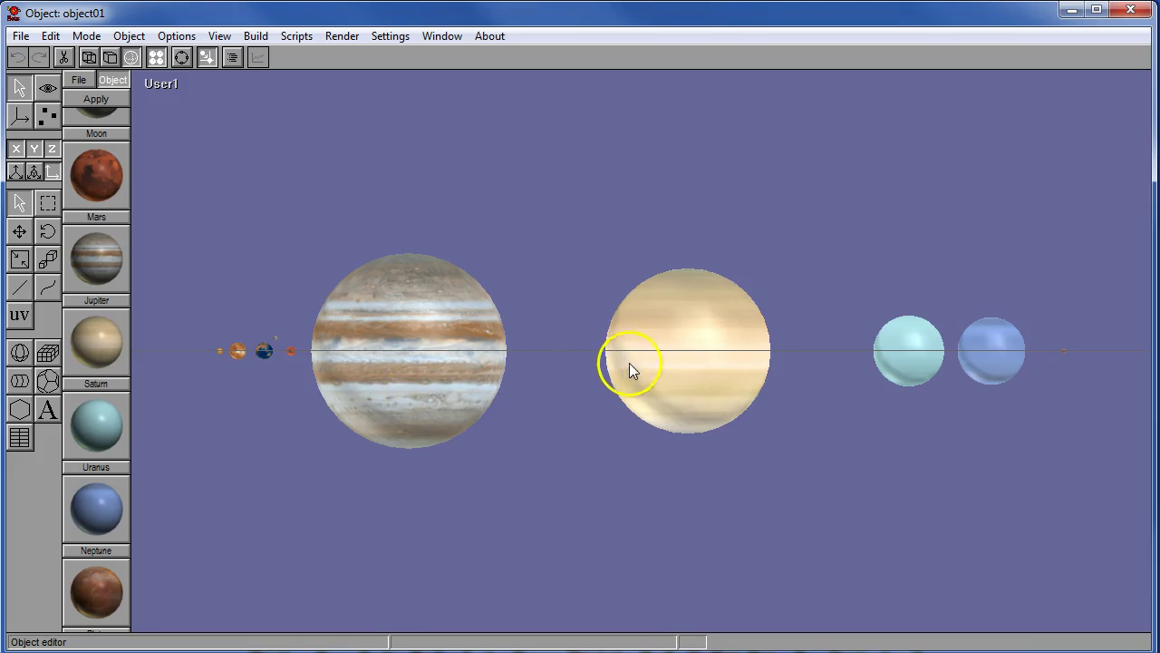
- Select the Saturn sphere and zoom the view to frame it
click(689, 352)
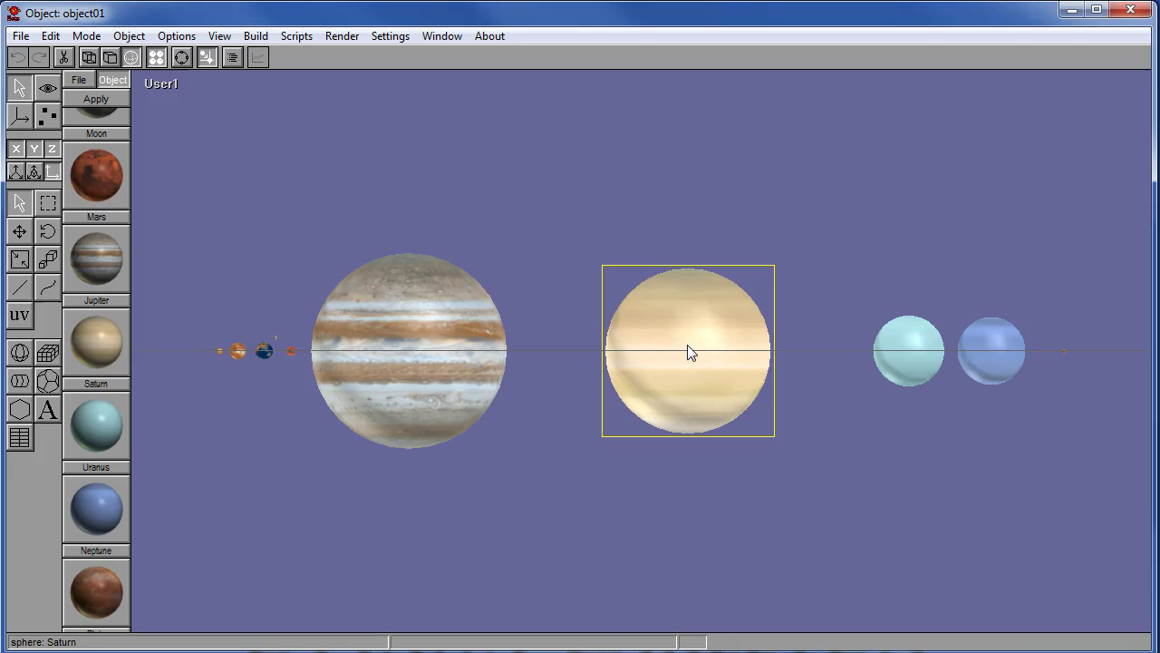
key(Home)
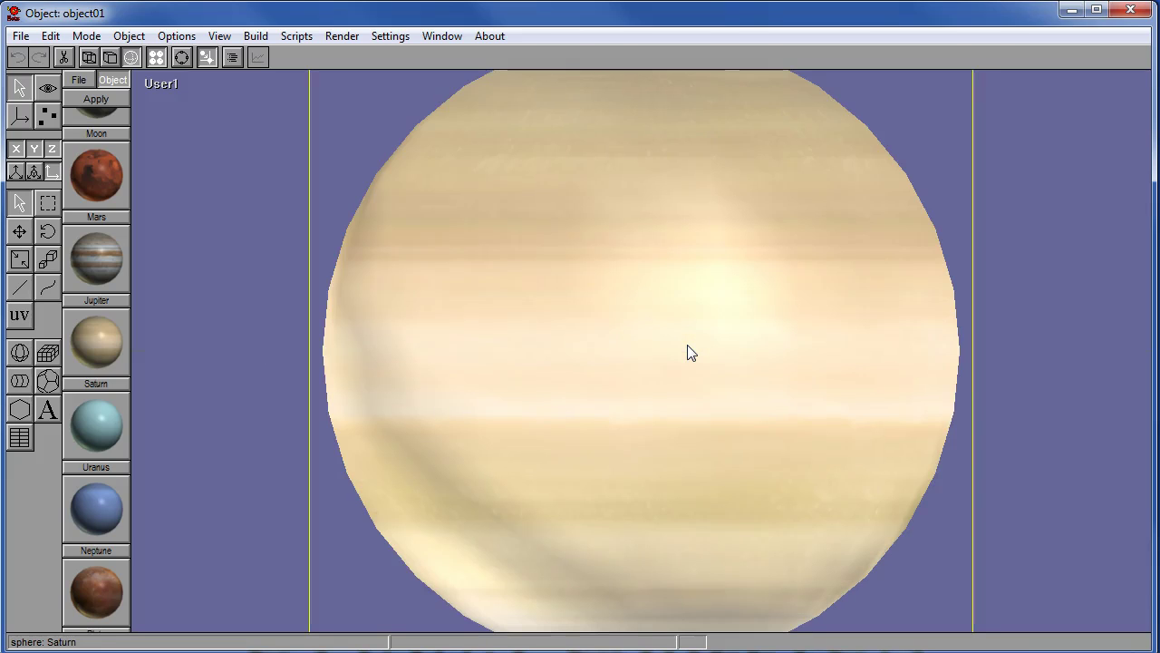
scroll(689, 352, down, 5)
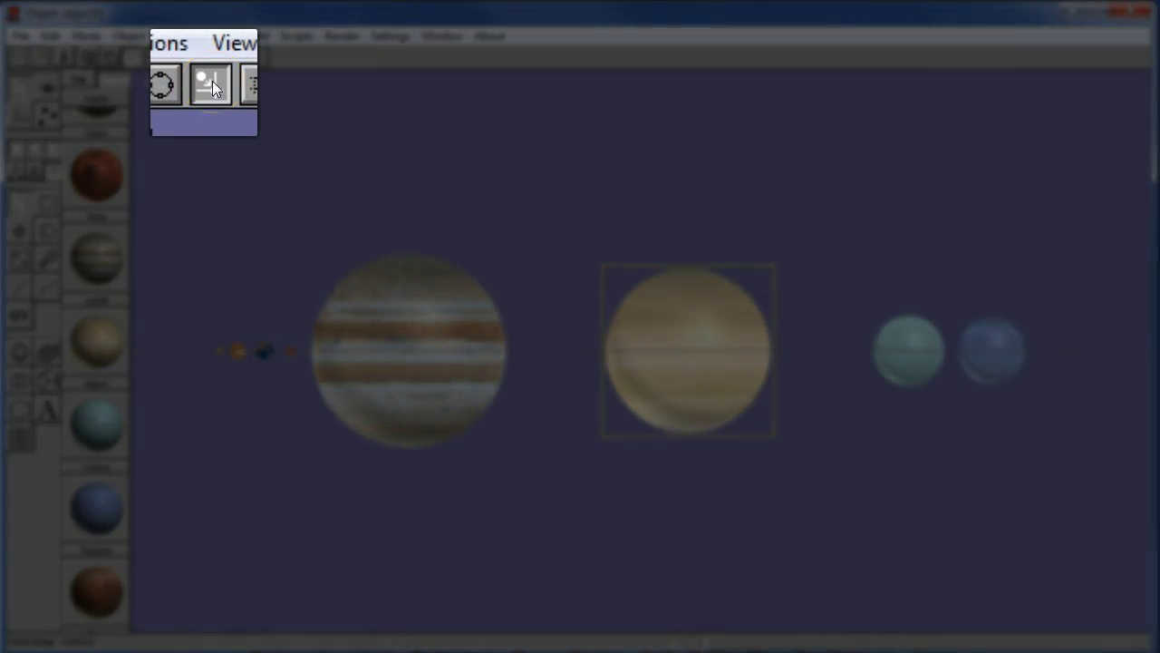
click(208, 57)
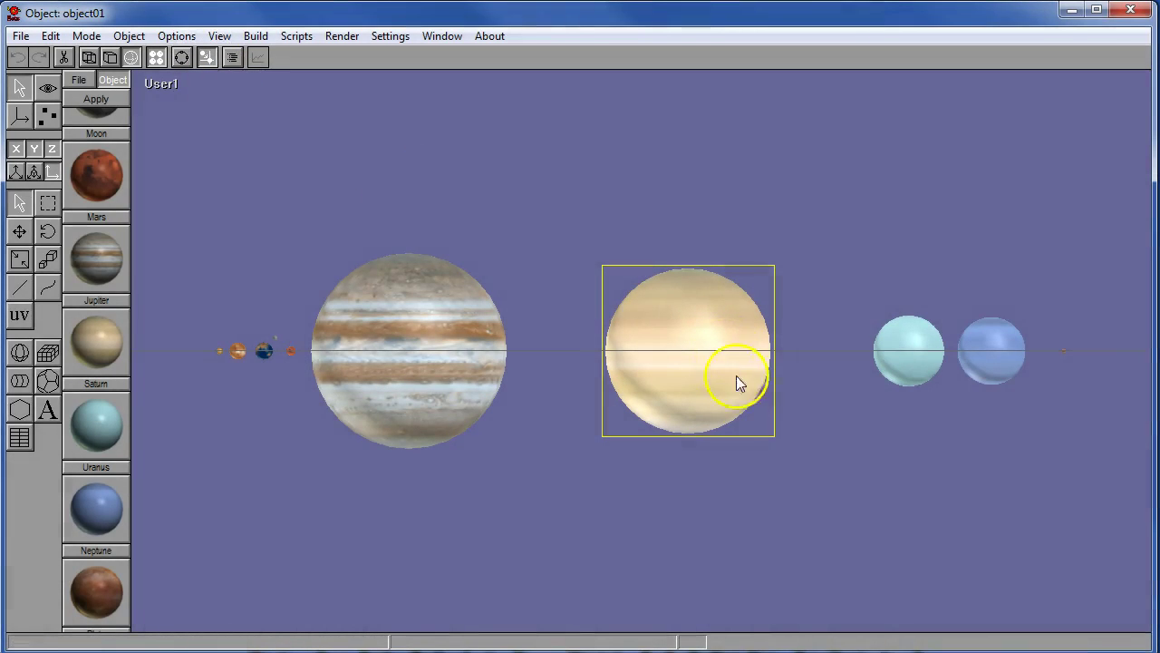
- Change Saturn's X location from 309.4 to 300 and verify it in the Sphere Editor
double_click(678, 322)
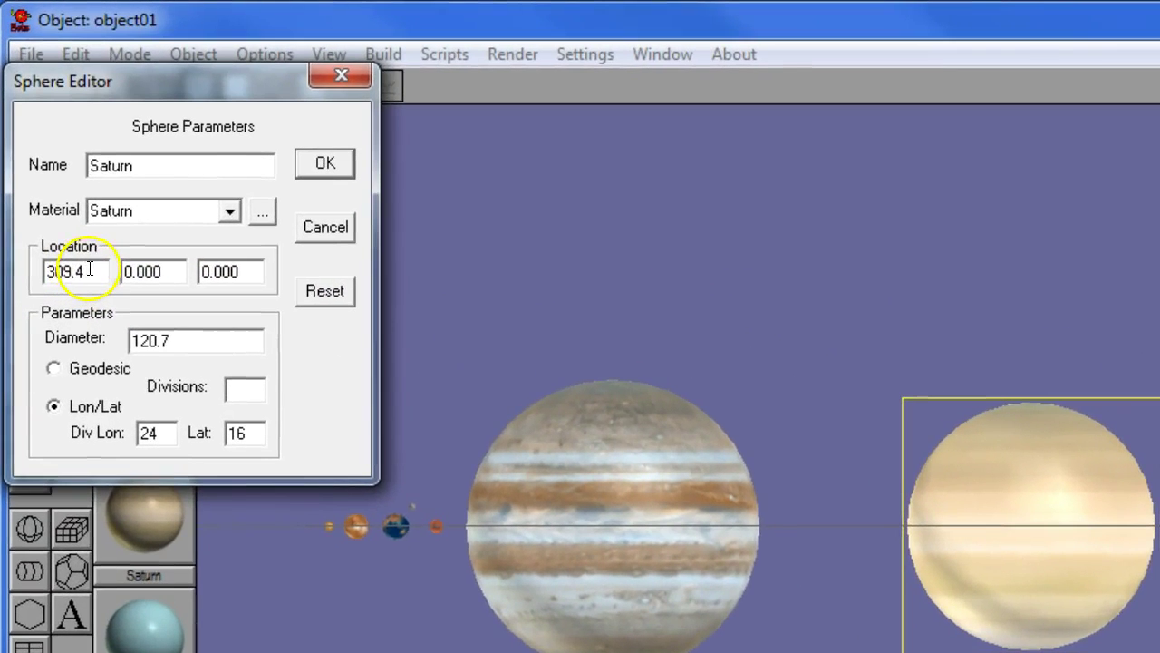
drag(52, 179, 38, 181)
drag(55, 270, 13, 269)
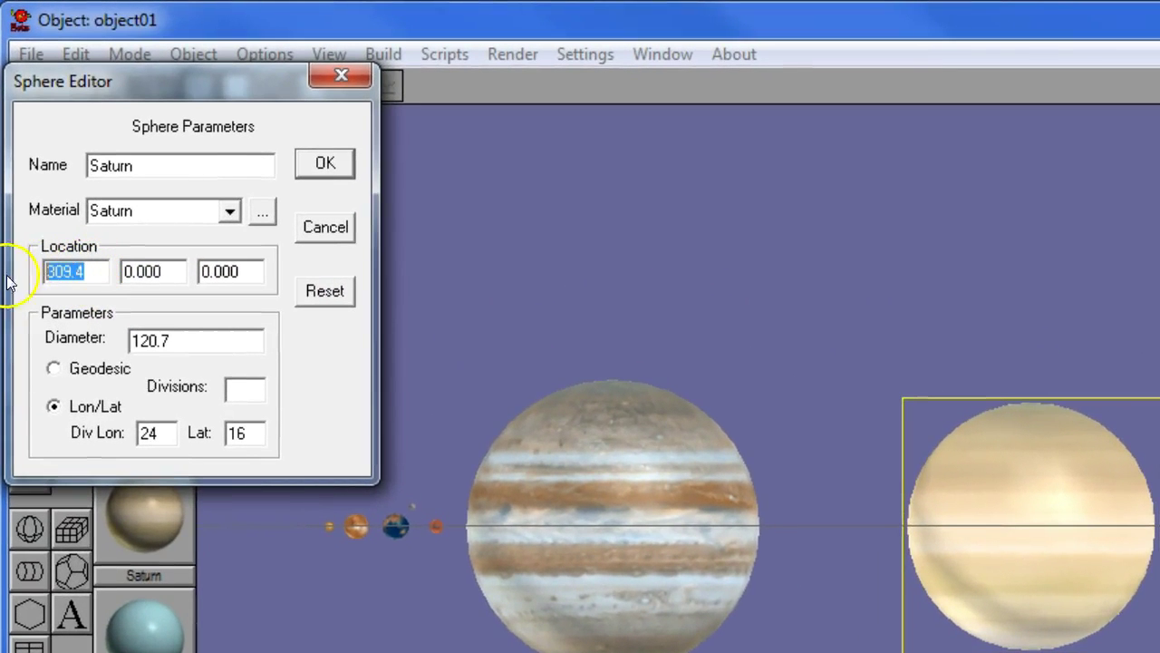
text(300)
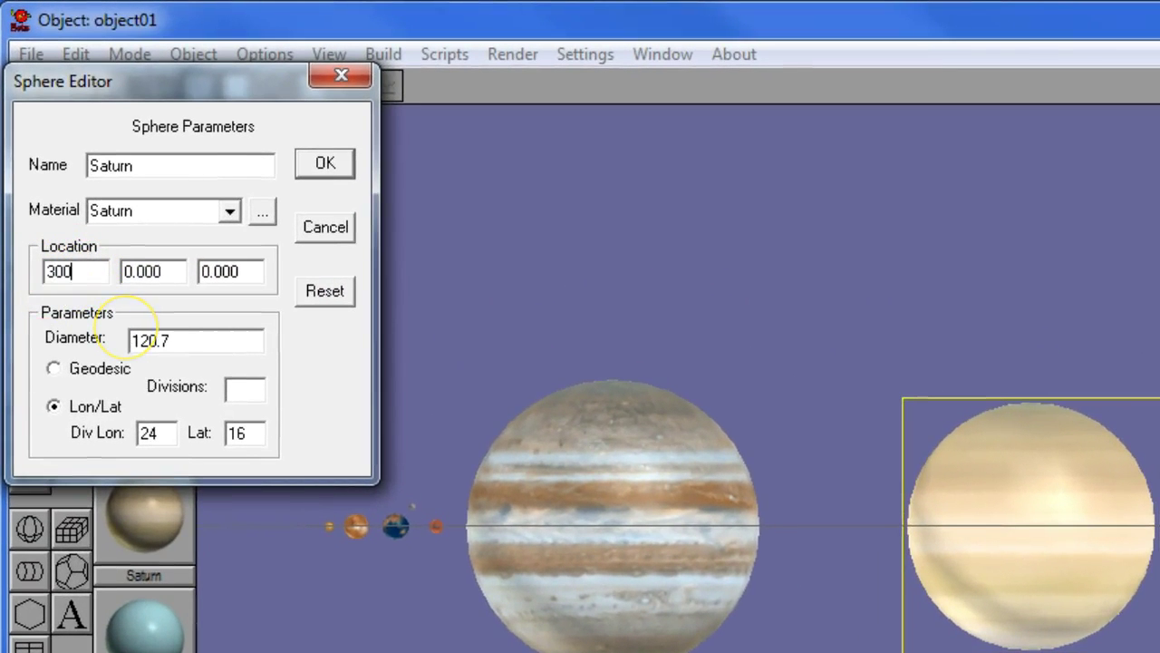
key(Return)
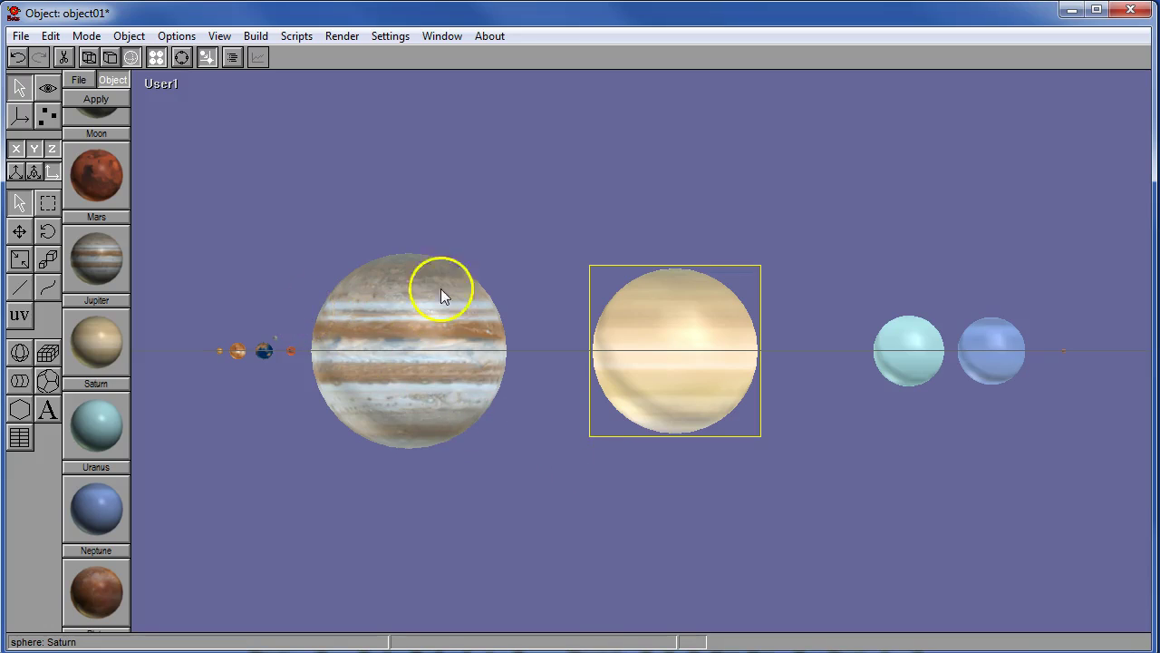
double_click(656, 324)
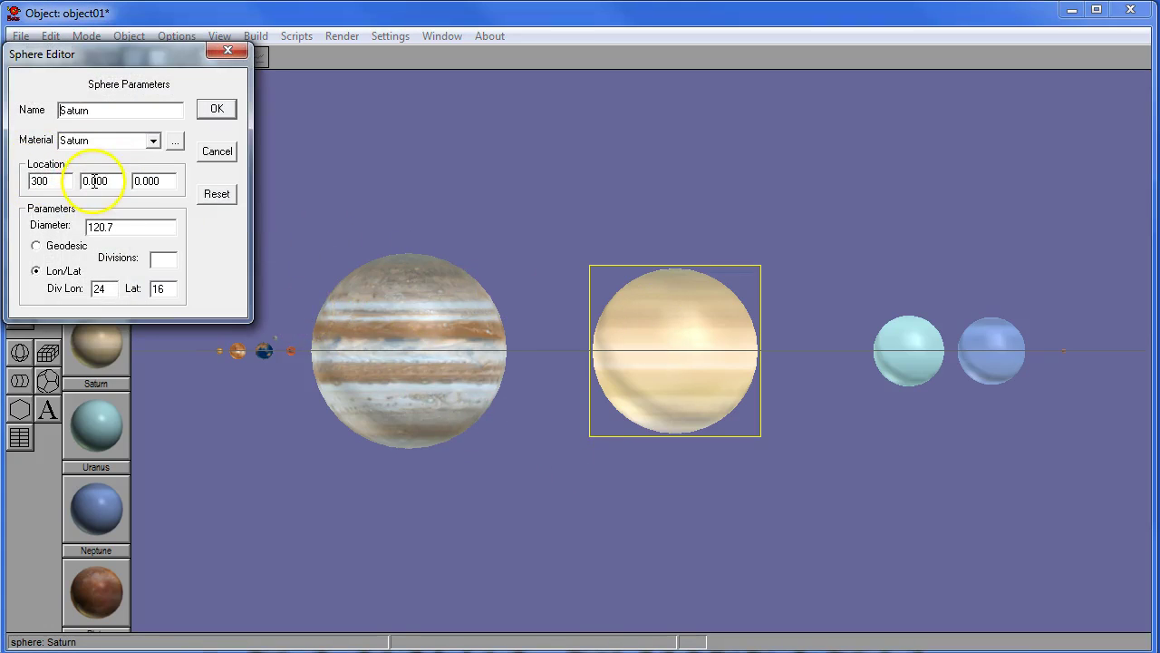
click(217, 108)
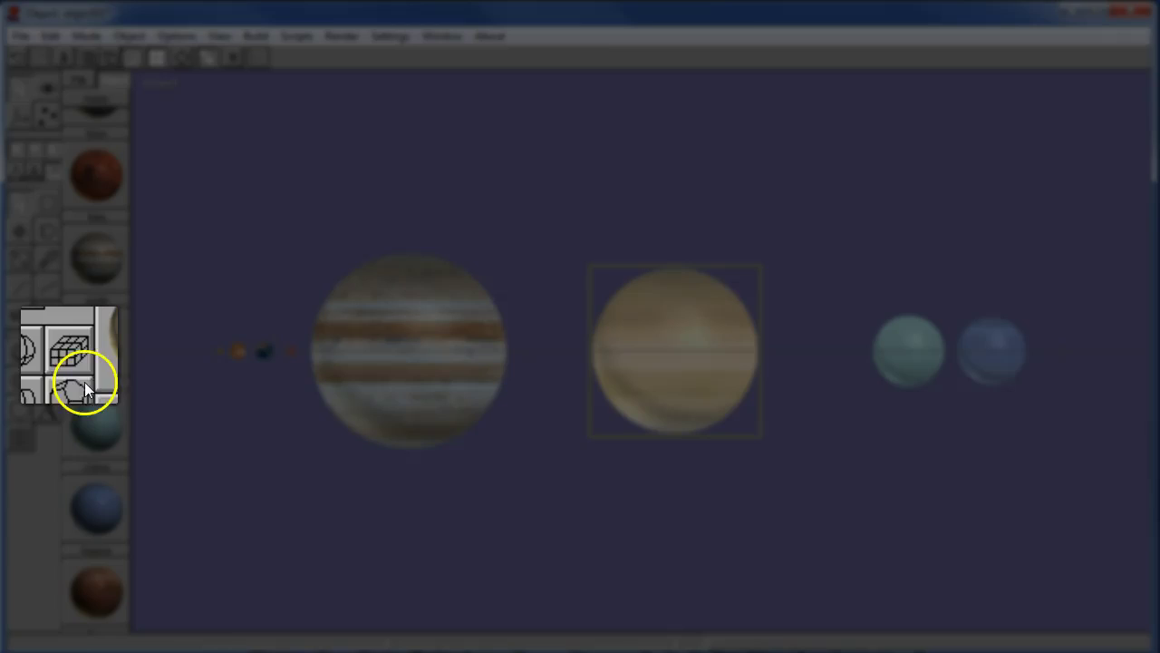
- Draw a flat, wide box, cube01, beneath Saturn with the Cube tool
click(69, 356)
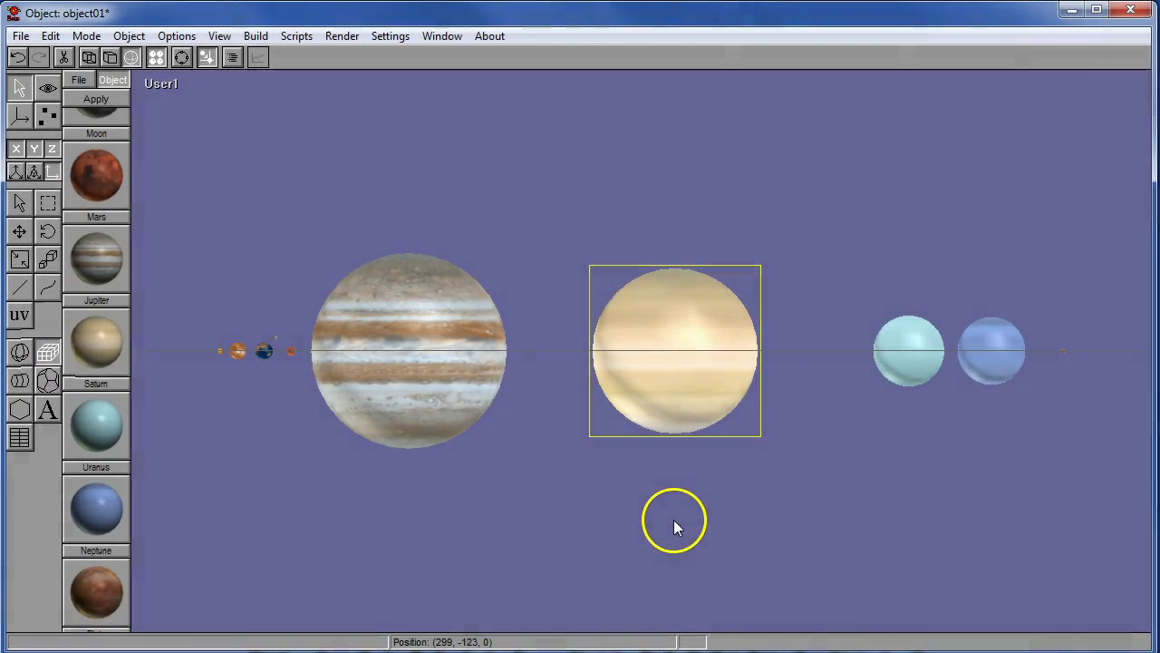
drag(672, 533, 827, 548)
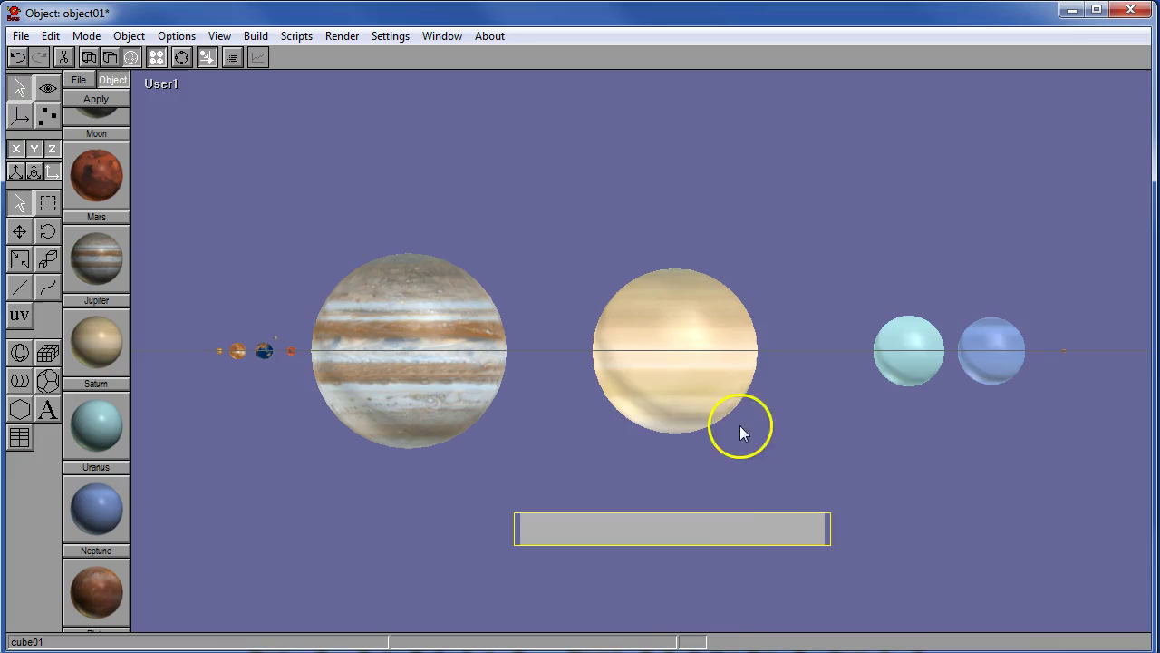
- Give cube01 location X 300, Y -130 and size 280.6 × 20 × 280.6
double_click(650, 530)
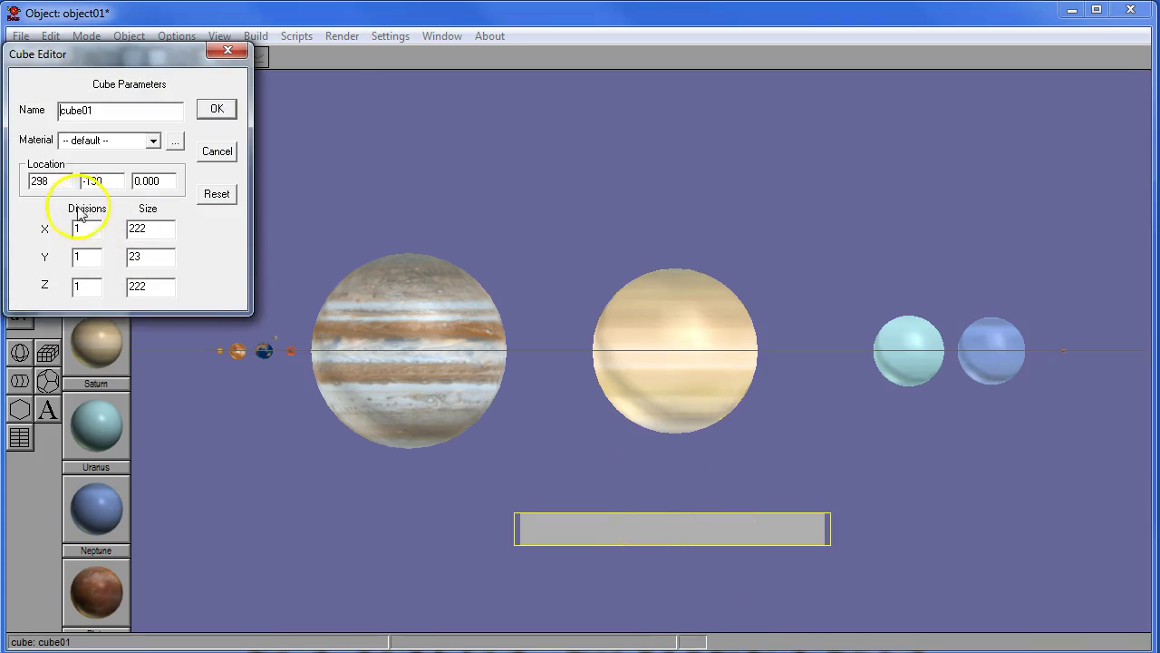
double_click(39, 181)
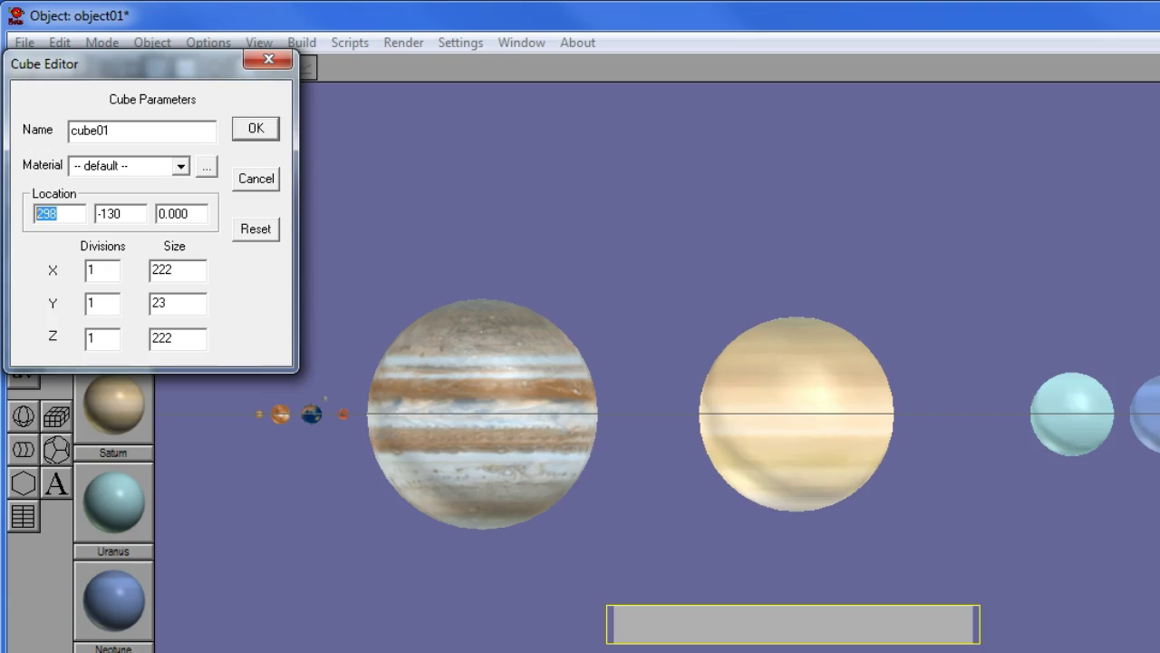
text(300)
key(Tab)
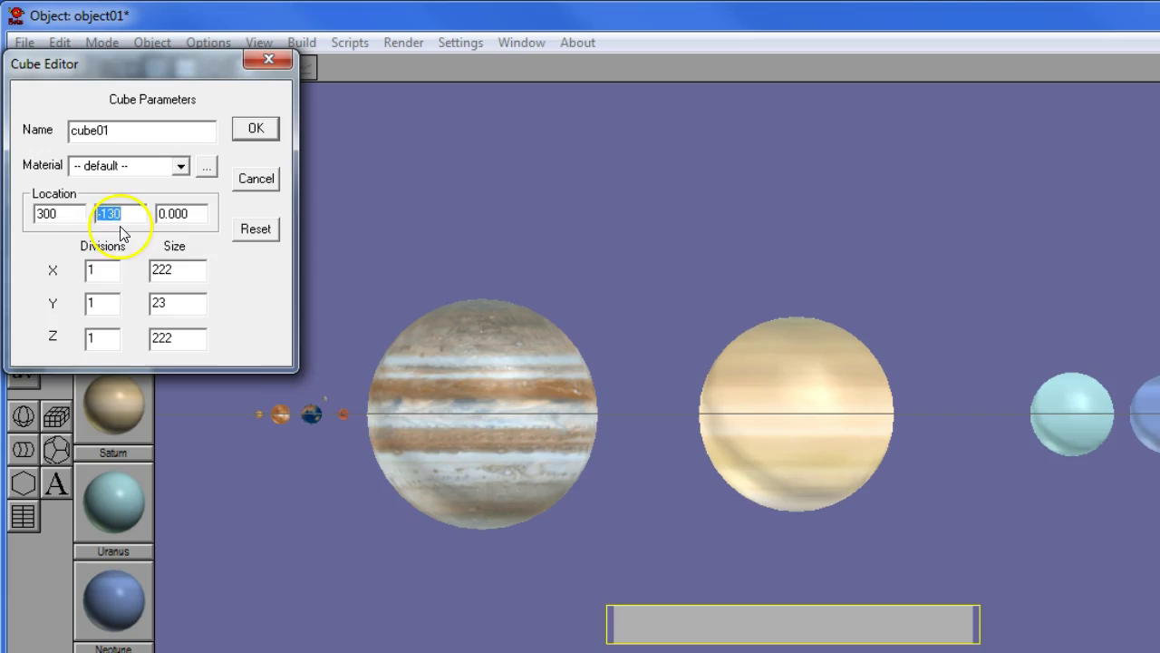
click(187, 269)
double_click(181, 269)
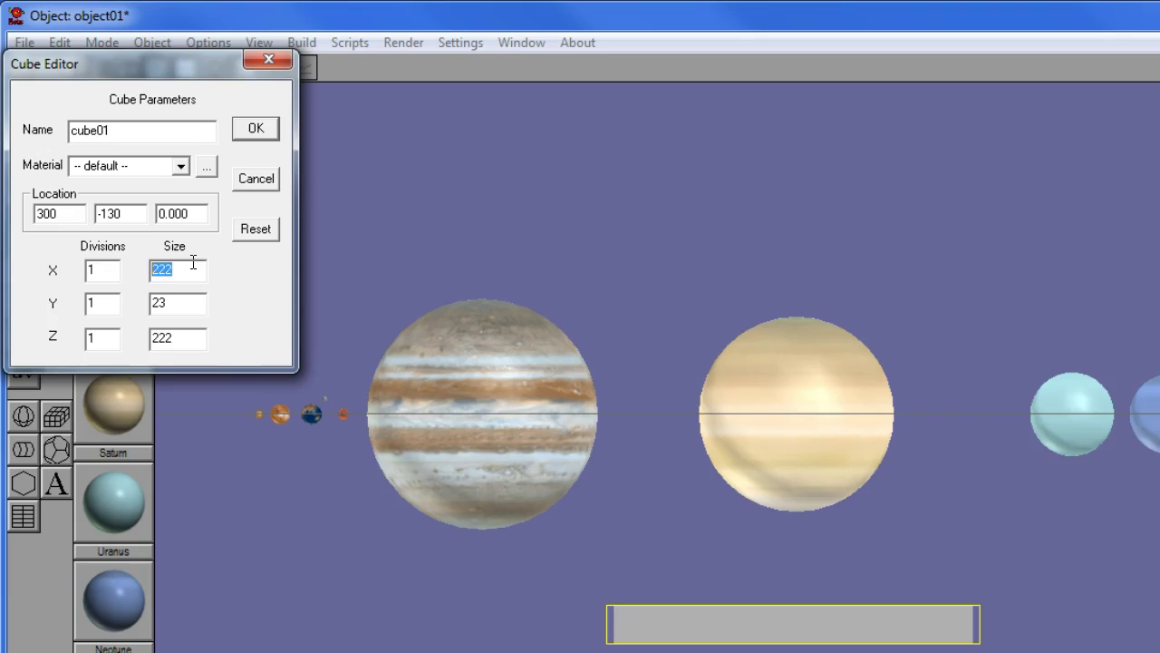
text(280.6)
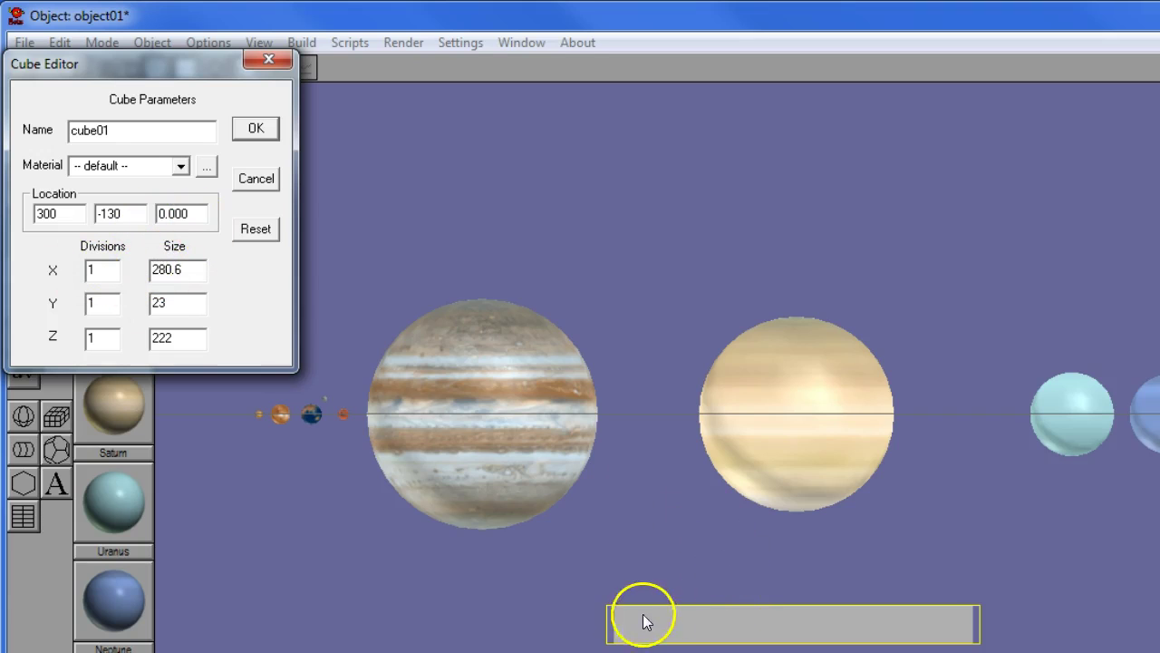
drag(178, 304, 90, 301)
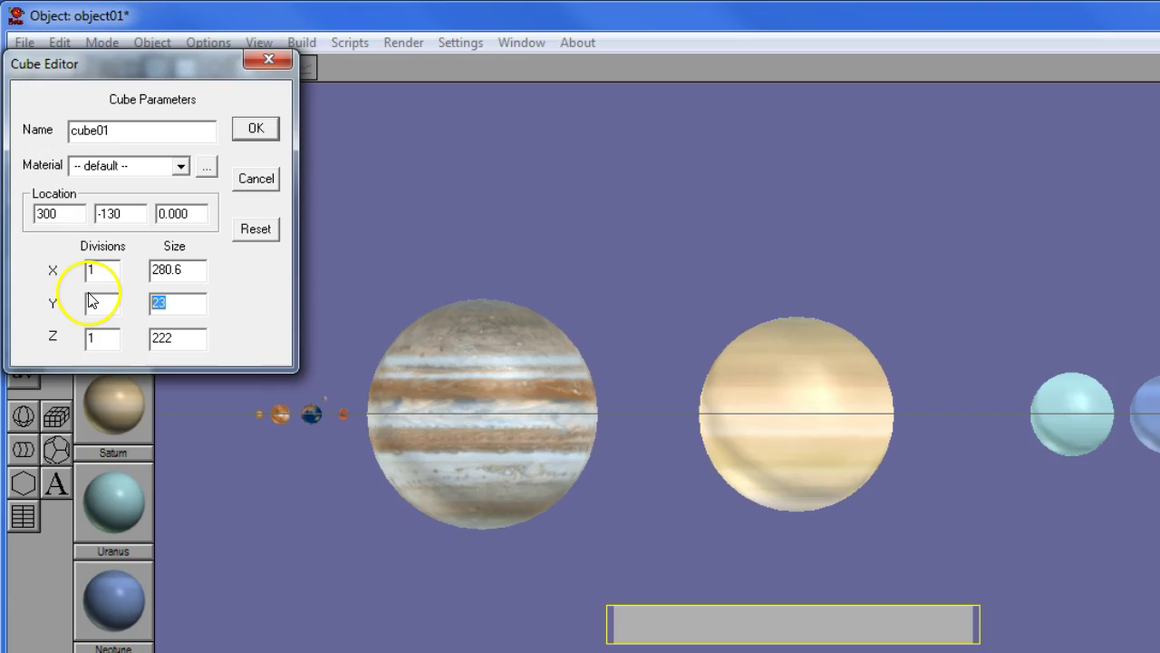
text(20)
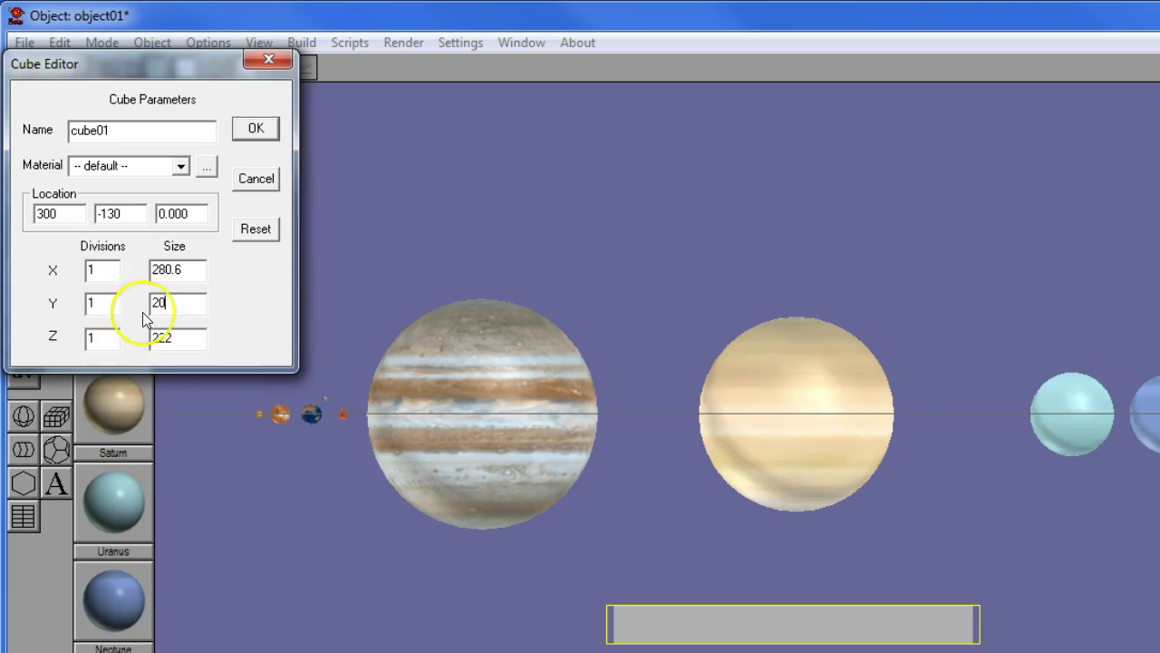
drag(185, 335, 50, 343)
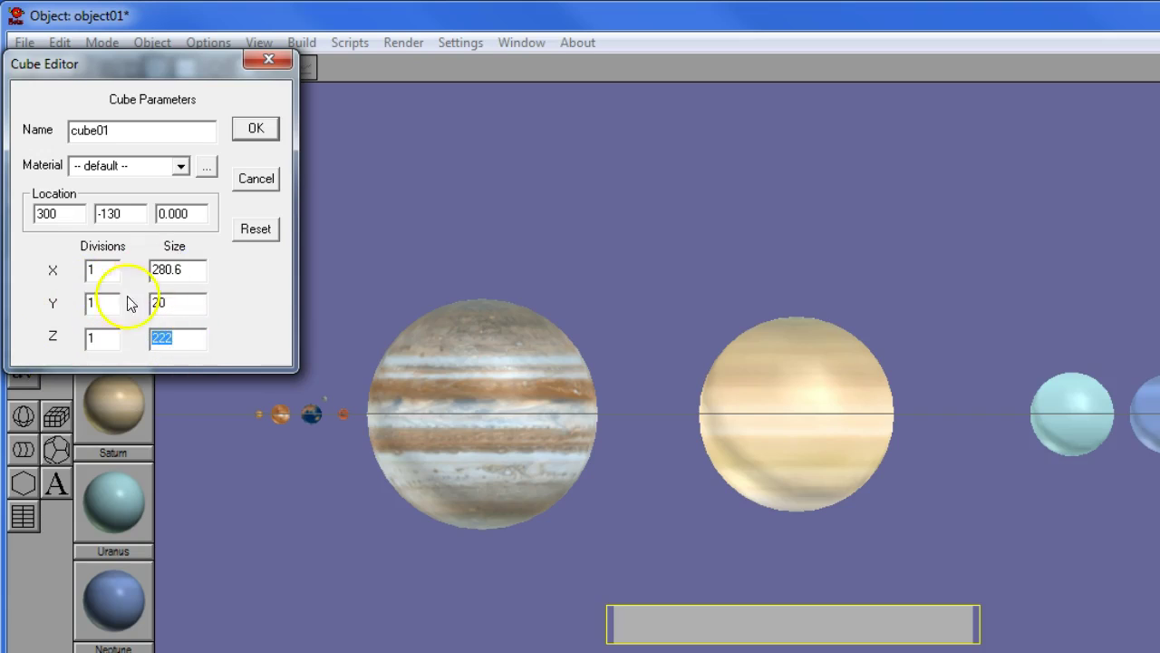
text(280.6)
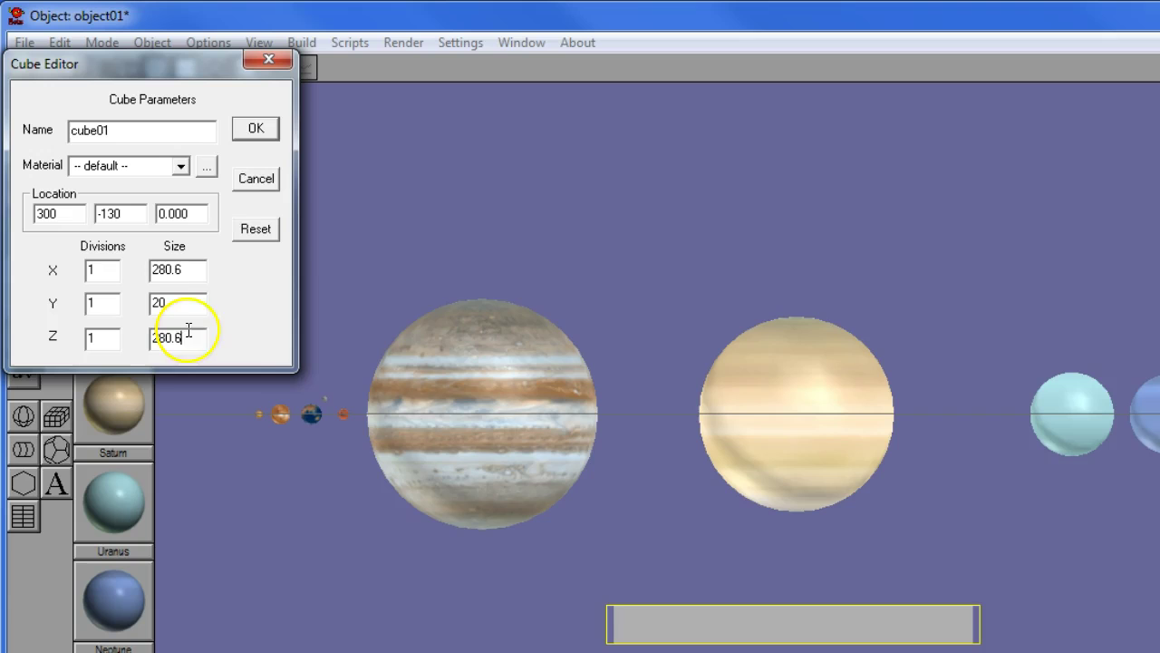
click(257, 130)
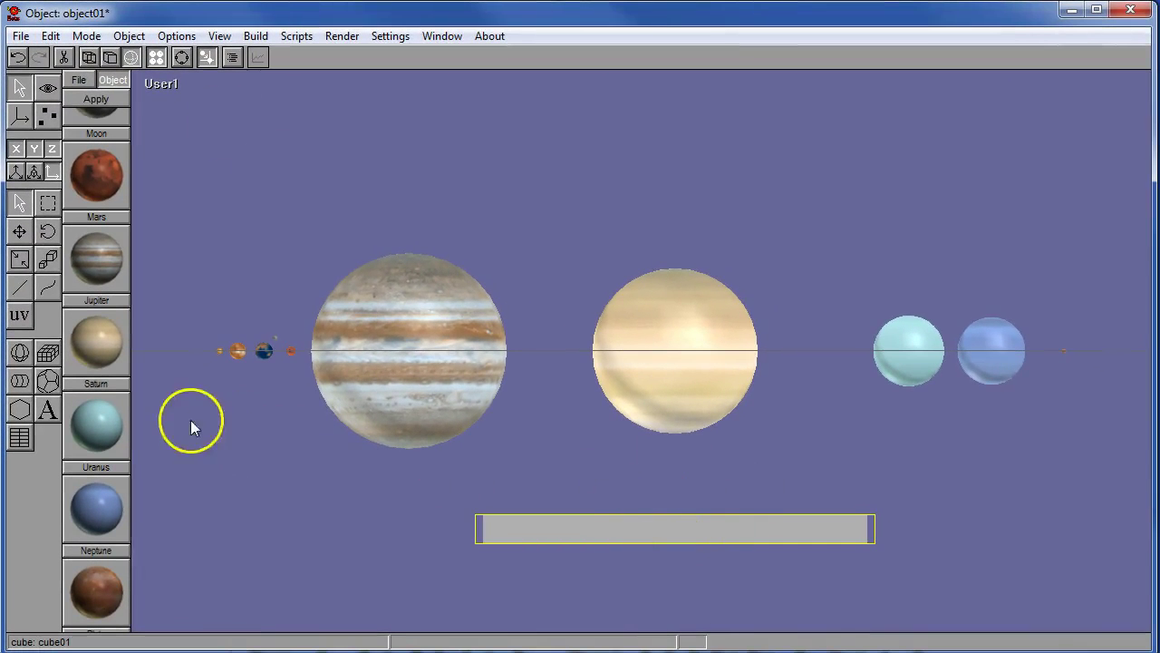
click(100, 435)
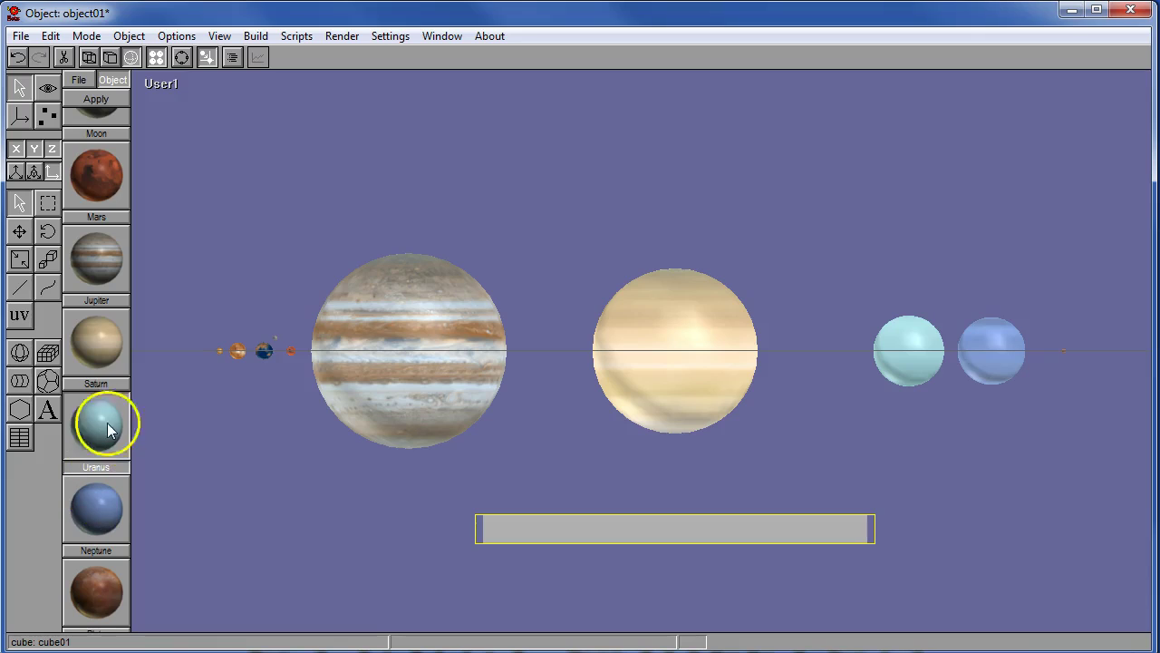
click(98, 101)
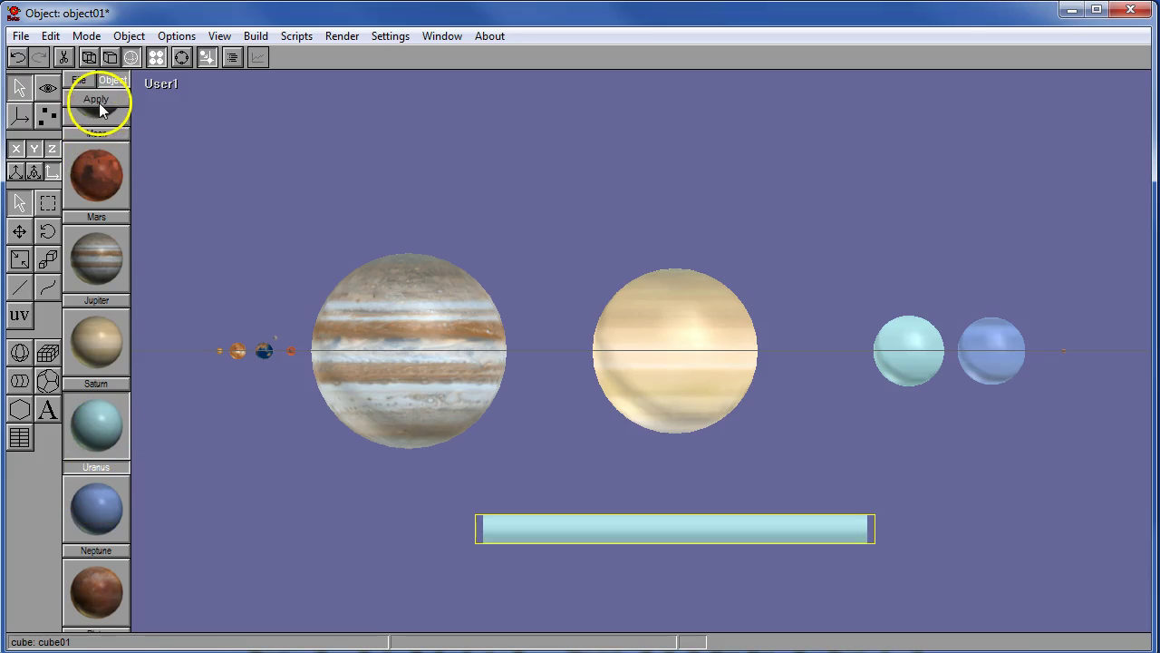
click(572, 472)
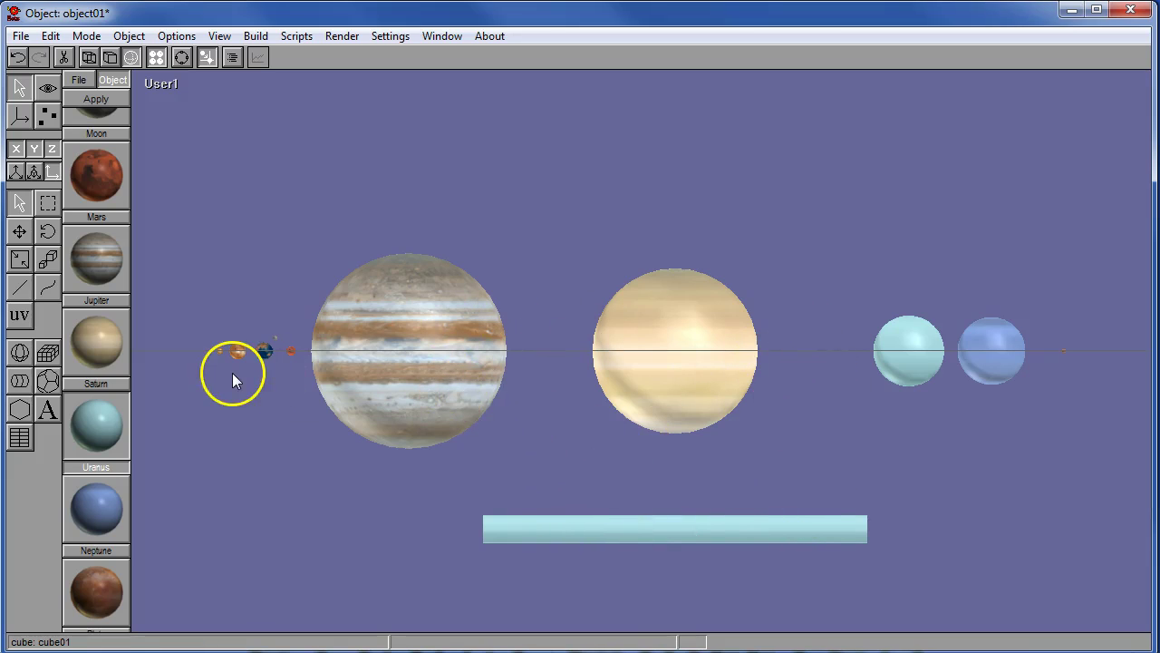
- Draw a new flat box, cube02, above the cyan slab
click(48, 353)
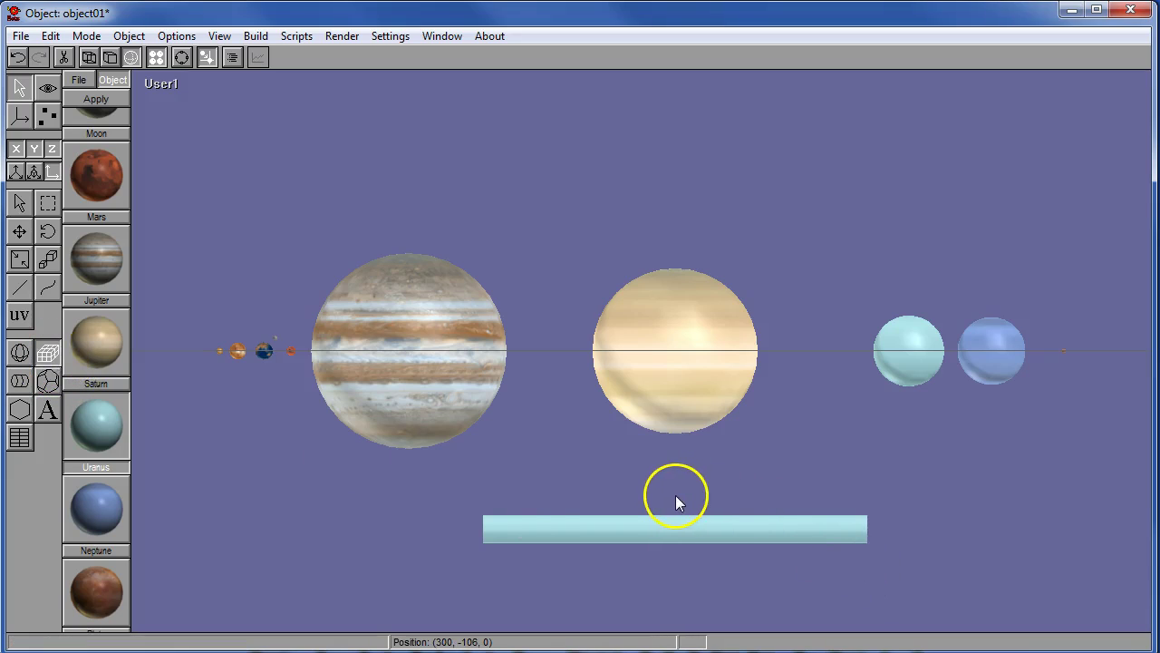
drag(675, 495, 785, 511)
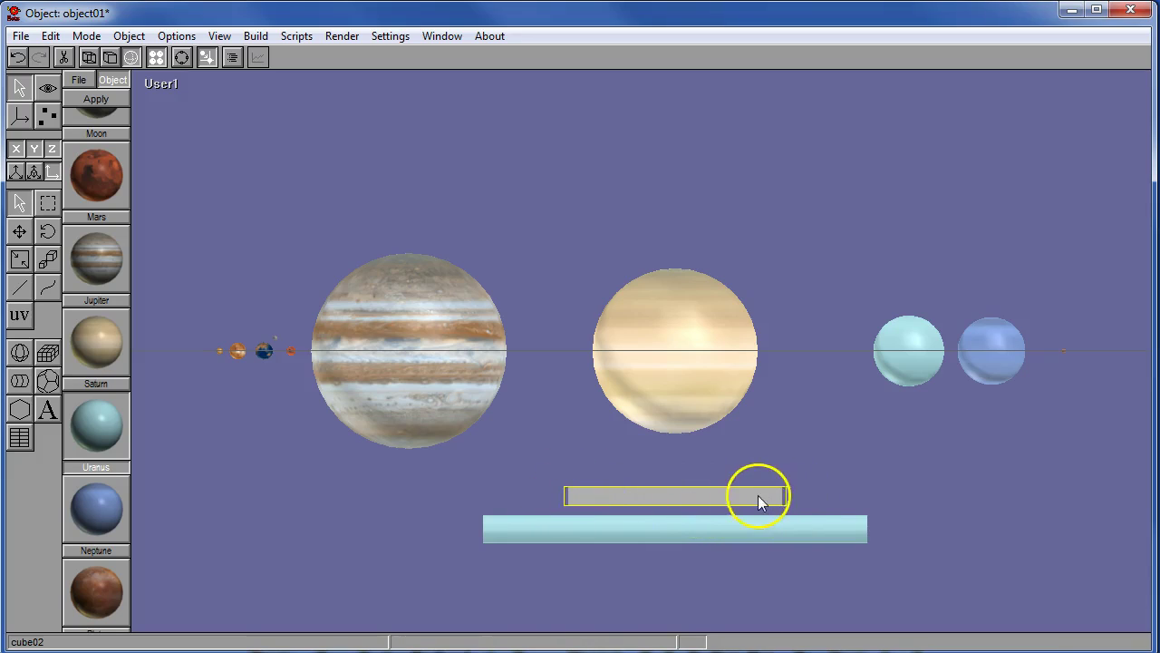
double_click(679, 494)
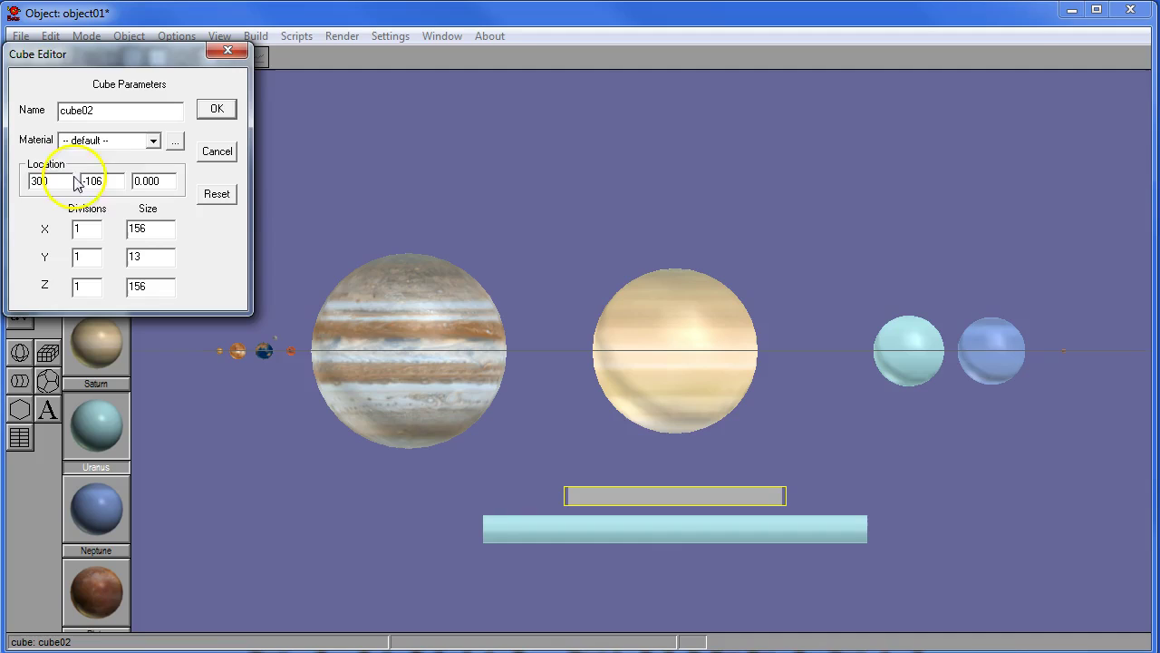
- Set cube02's size to 134.6 × 20 × 134.6
click(138, 228)
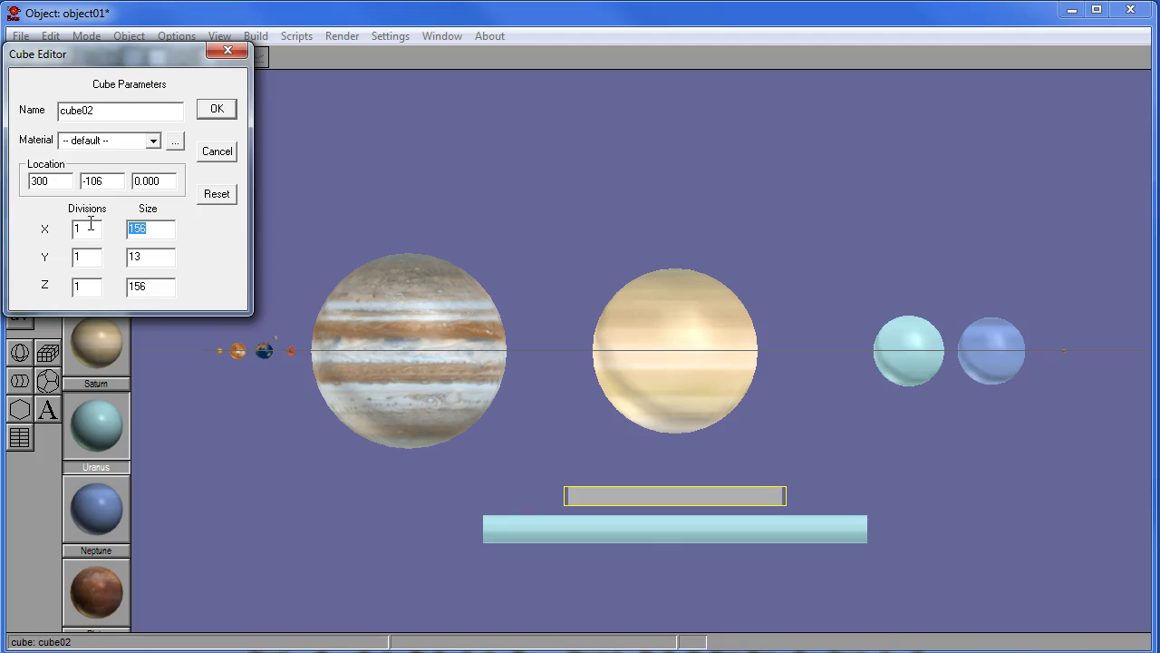
text(1)
click(151, 257)
text(20)
click(151, 285)
text(13)
key(Return)
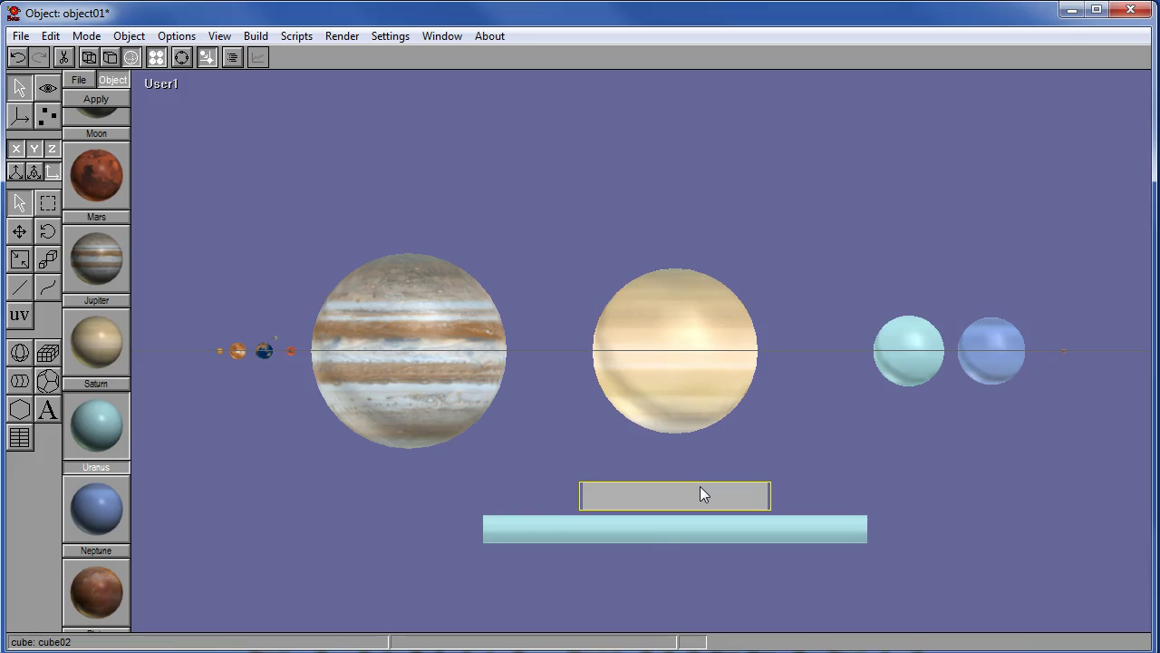
- Switch to Top view and frame Saturn with cube02 and the cyan slab
key(t)
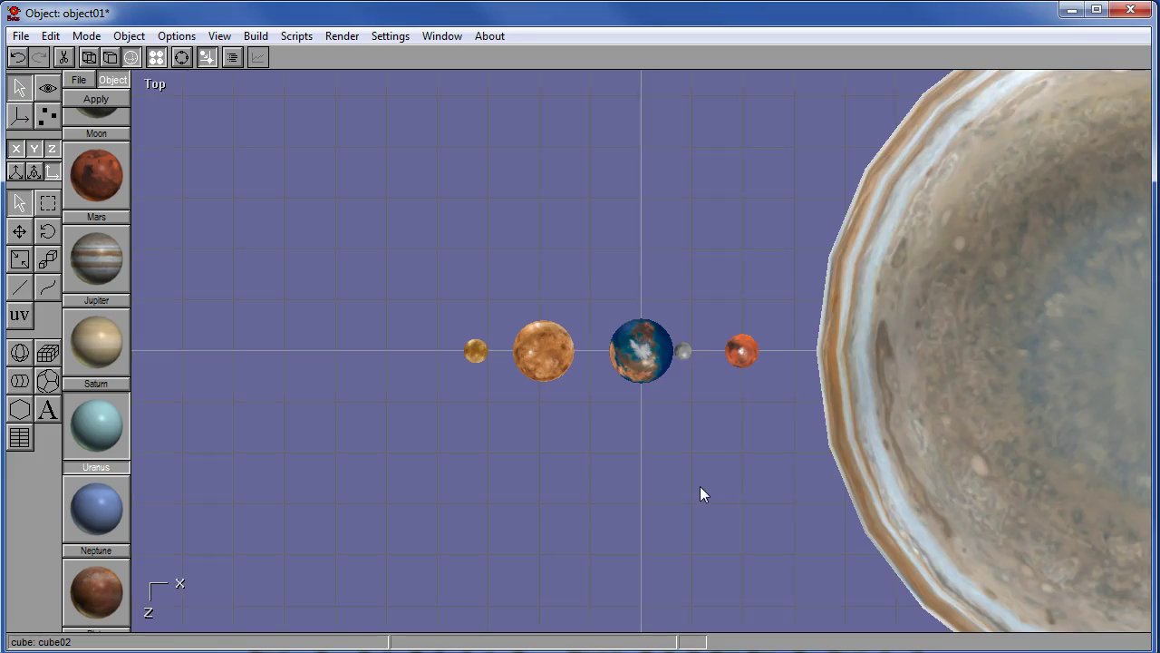
key(ctrl+f)
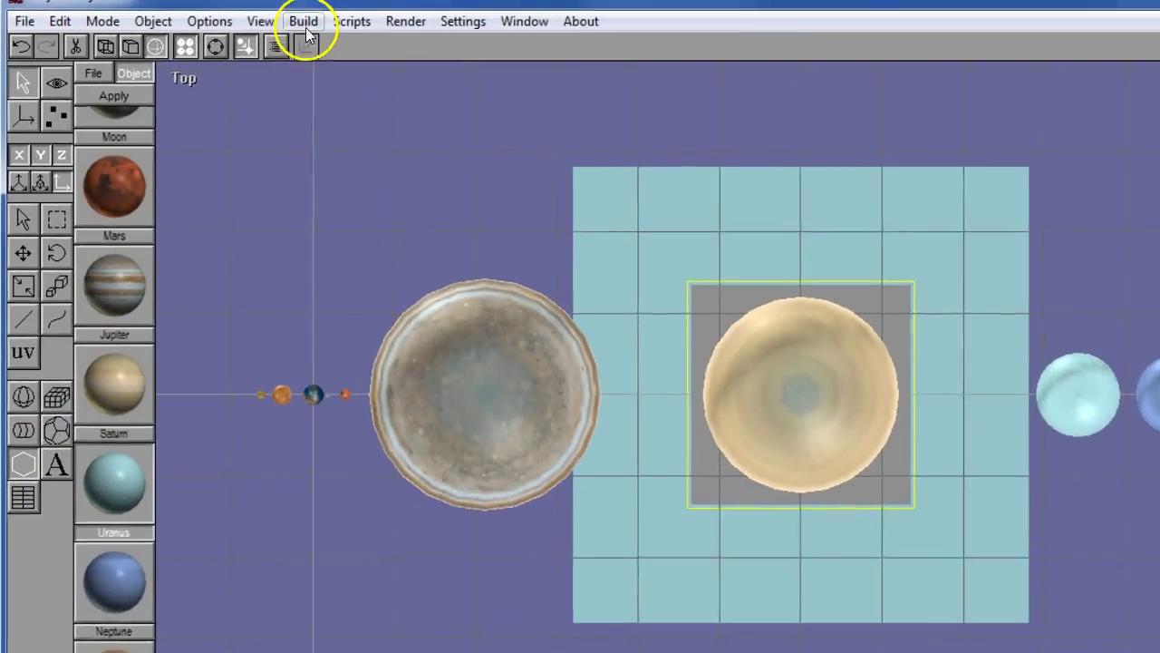
- Draw a large 32-sided N-Gon circle from Saturn's centre spanning the cyan slab
click(305, 22)
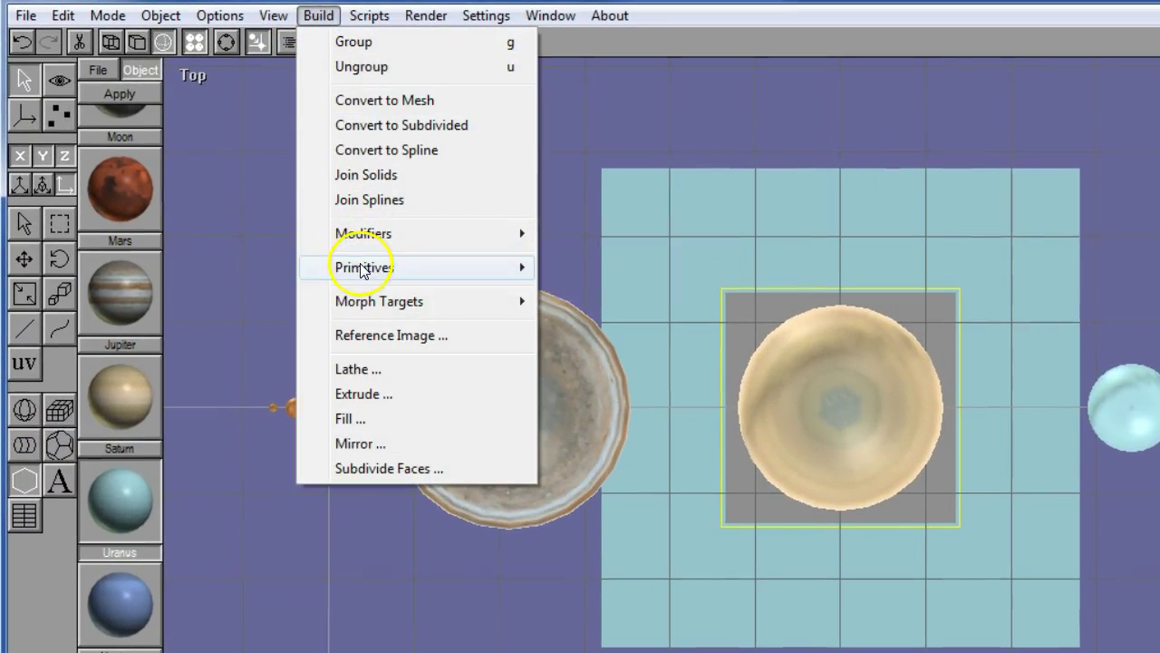
mouse_move(362, 271)
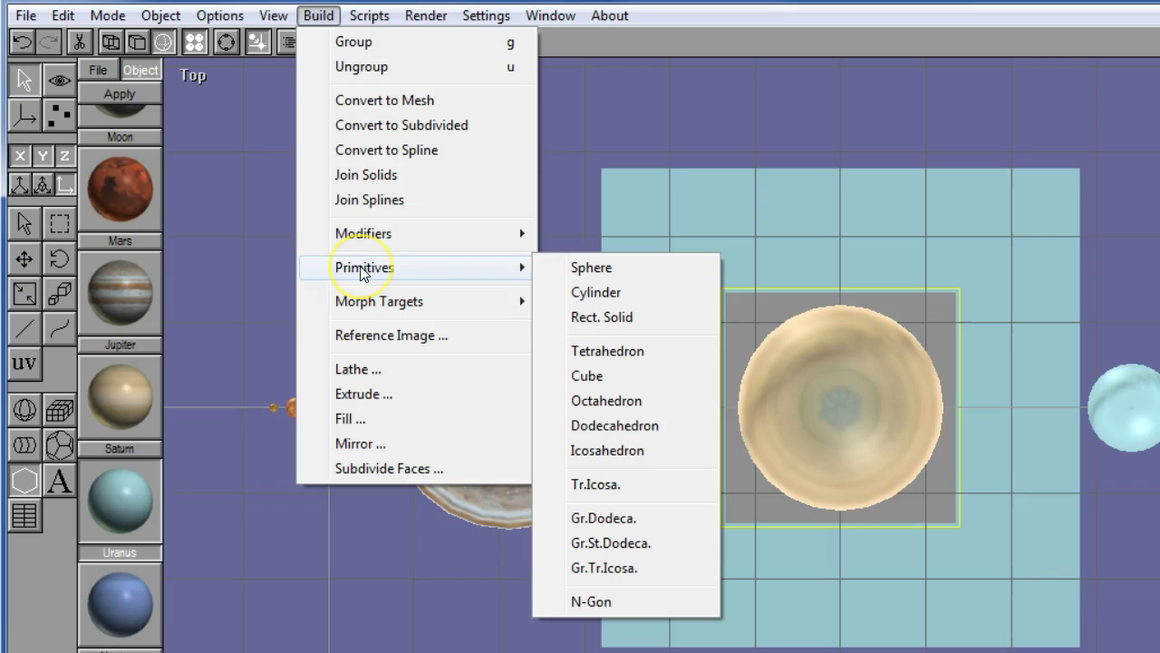
click(613, 603)
drag(142, 111, 12, 107)
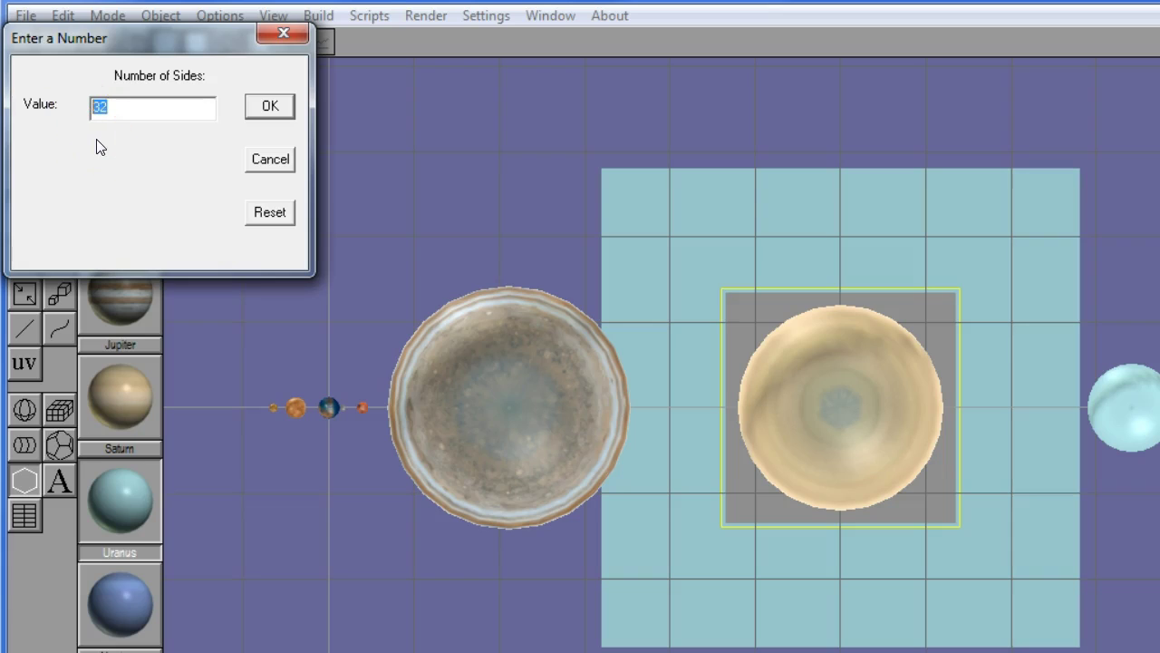
click(291, 106)
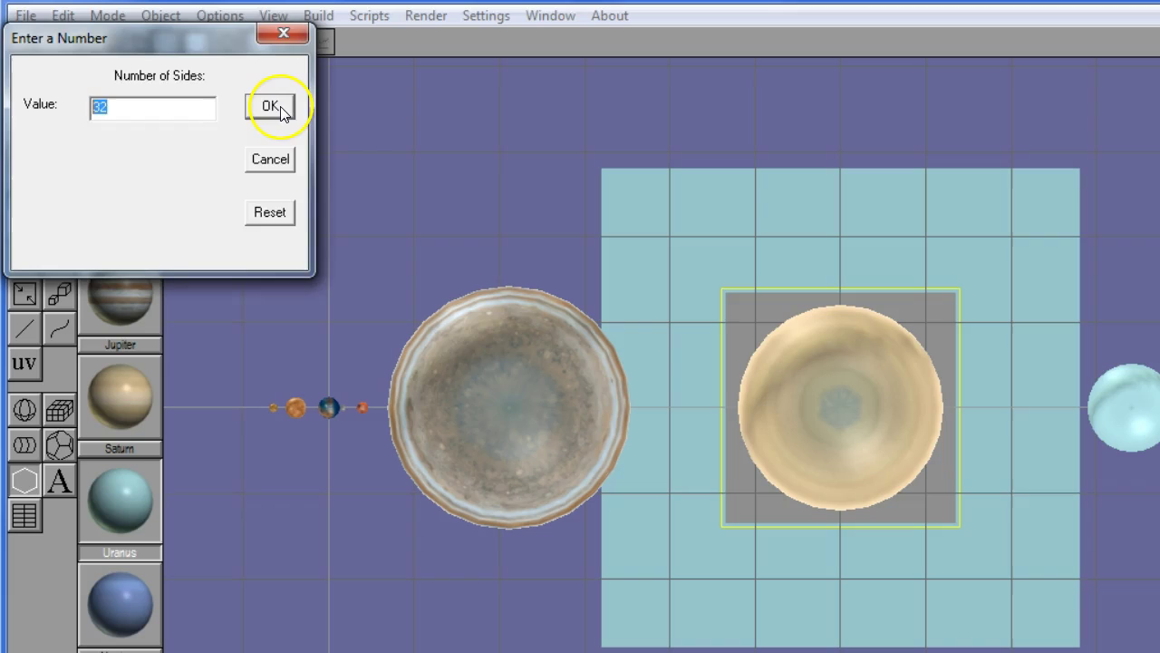
click(272, 107)
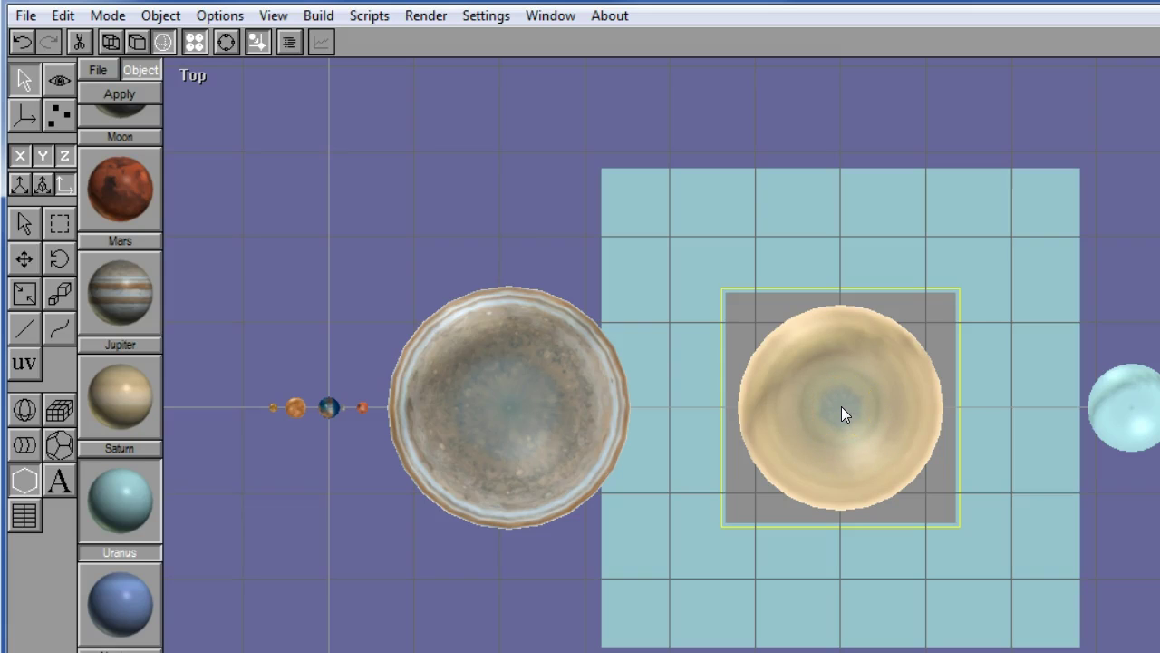
drag(842, 414, 1038, 553)
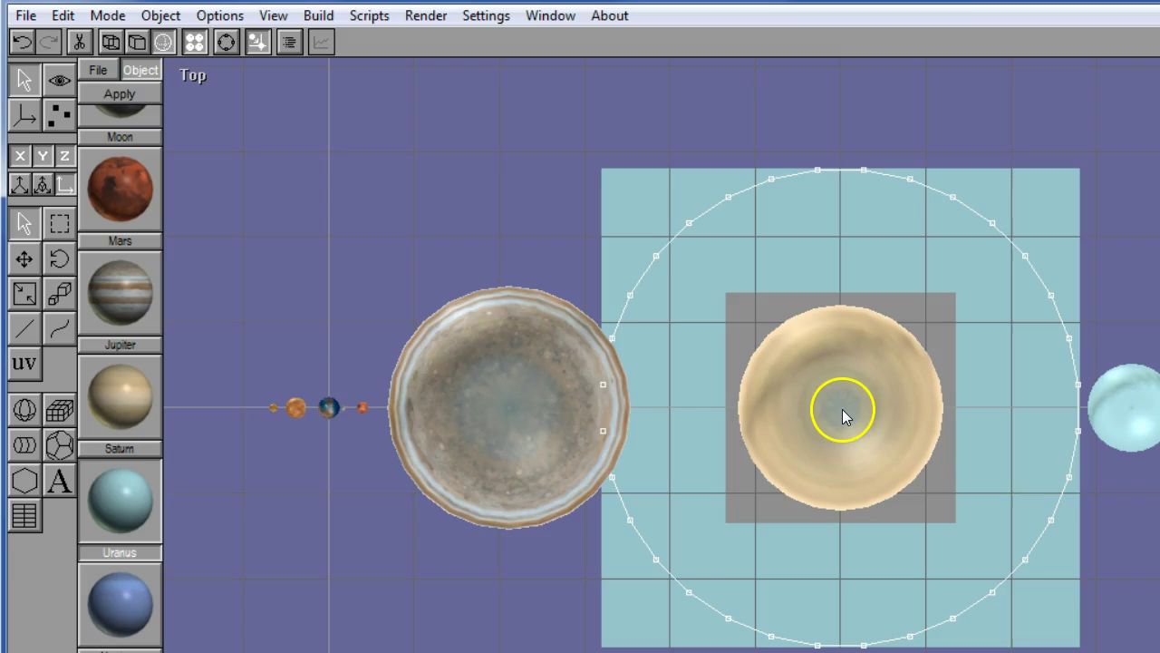
- Draw a smaller 32-sided circle hugging Saturn
click(25, 480)
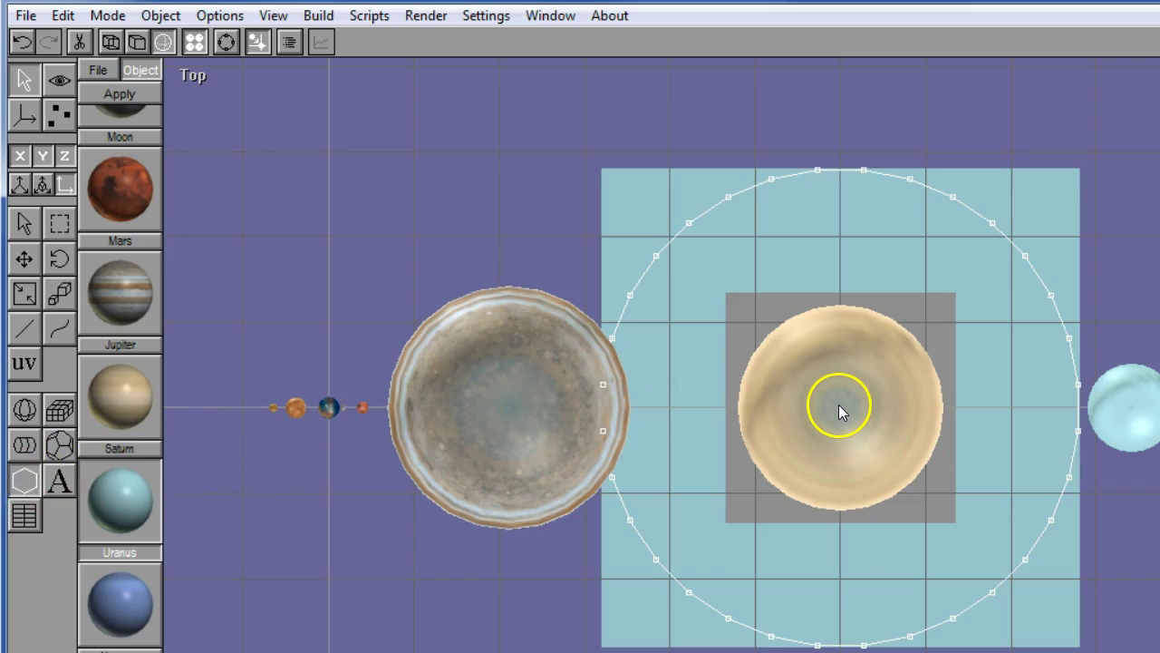
drag(839, 405, 931, 474)
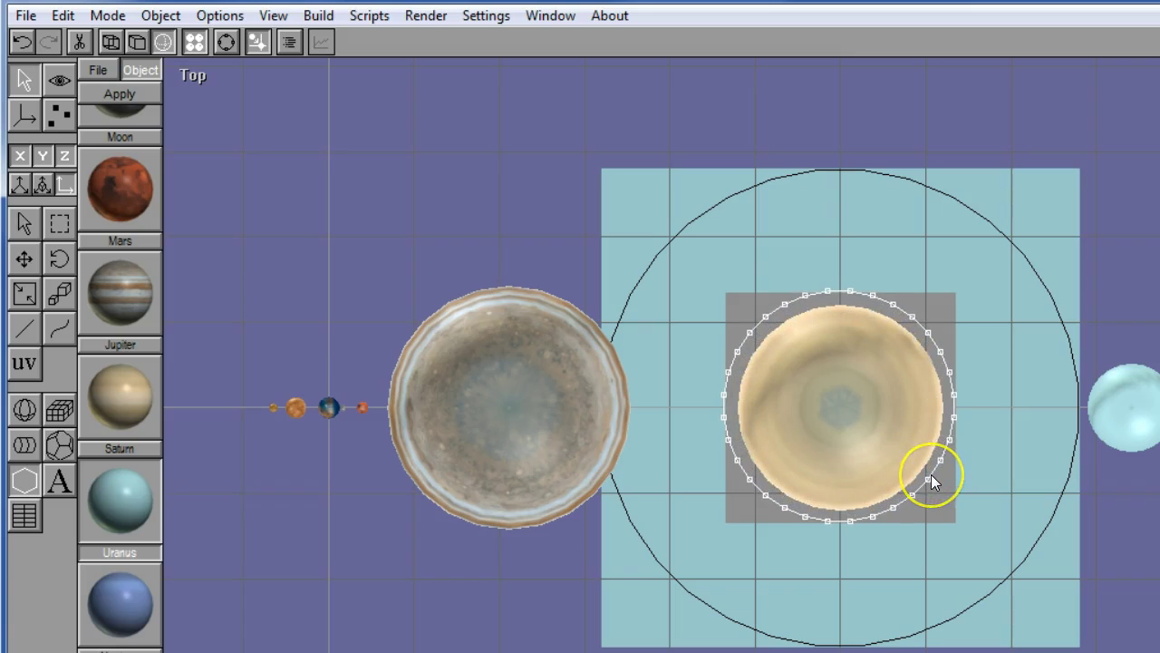
scroll(932, 474, up, 3)
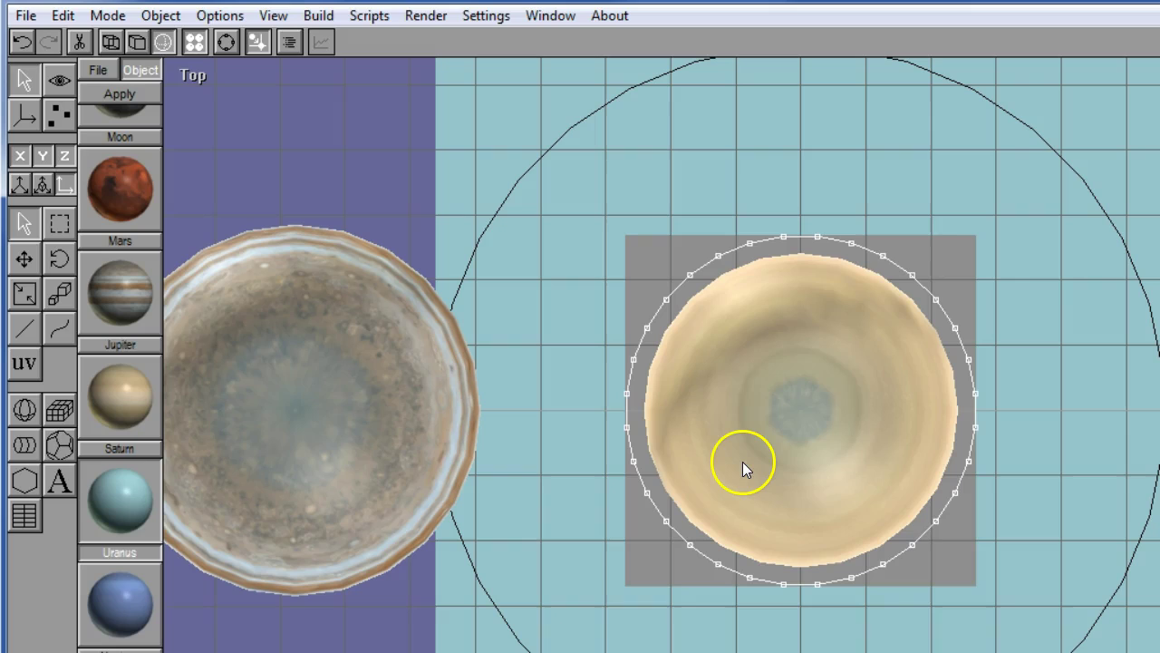
- Delete the gray cube02 slab under Saturn
click(525, 103)
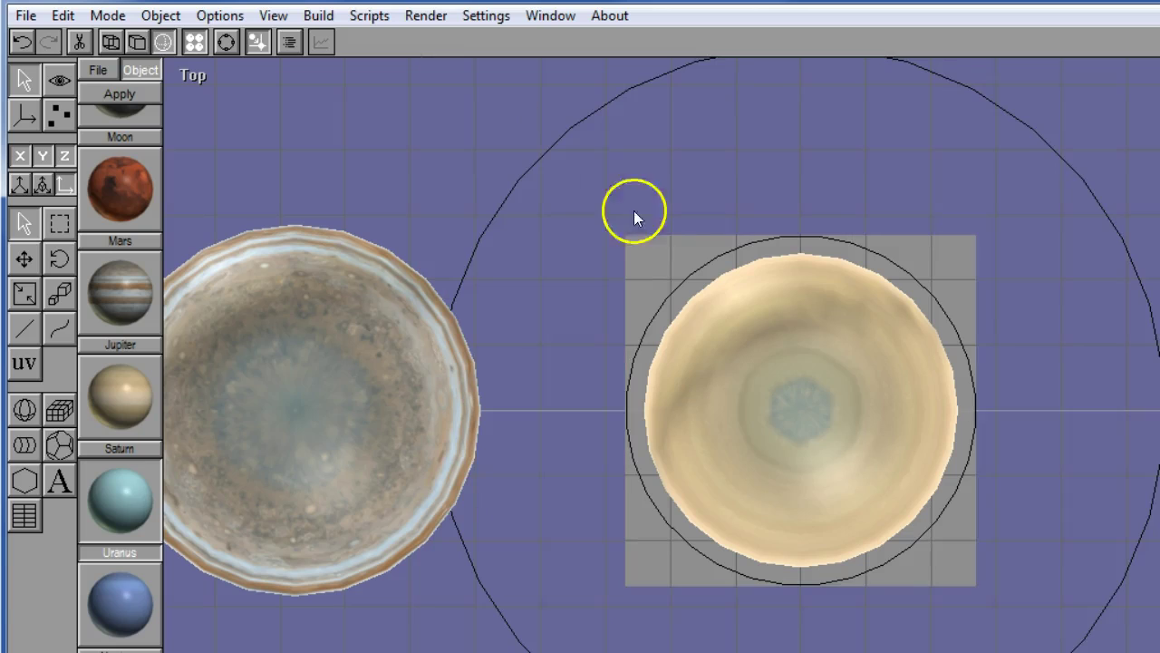
click(644, 245)
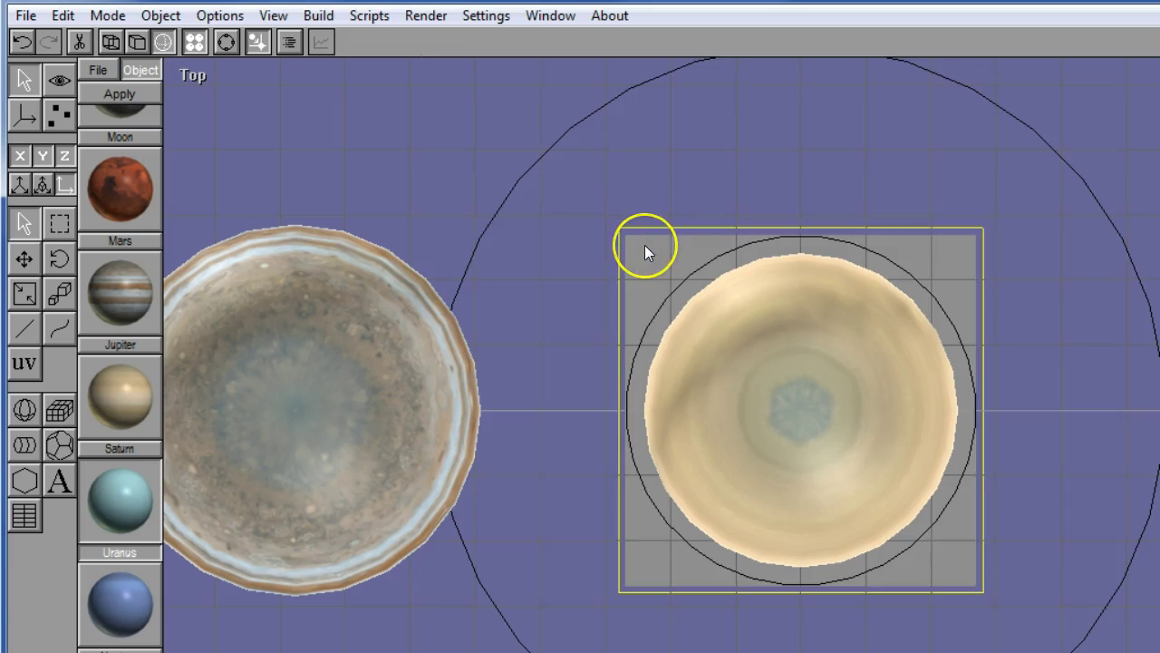
key(Delete)
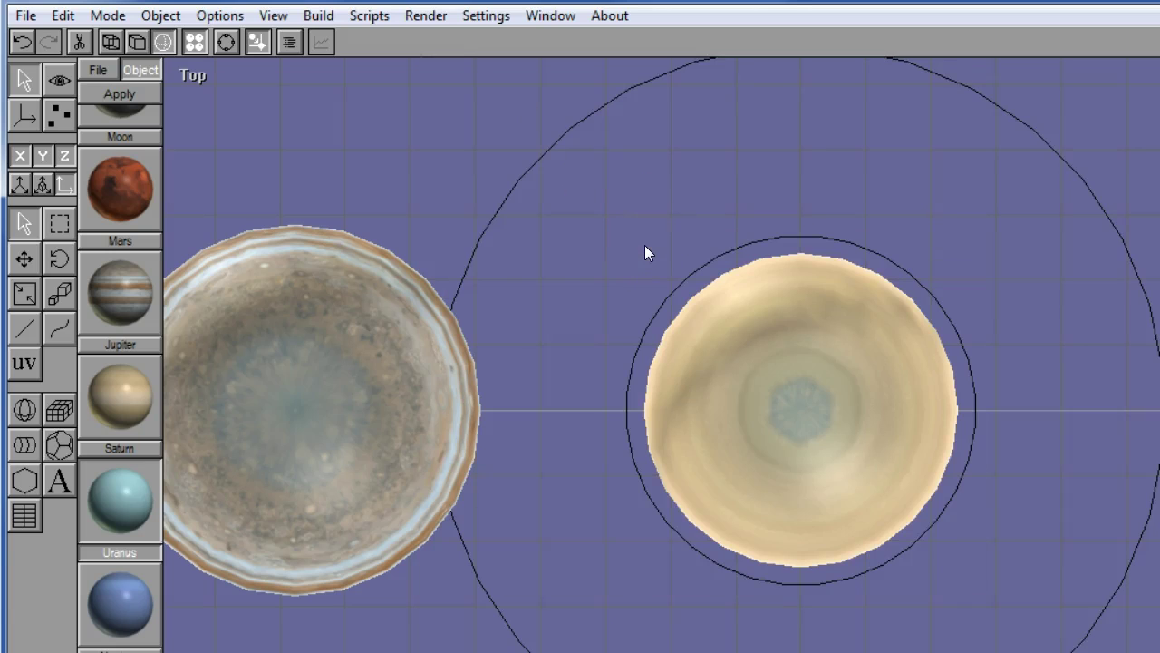
- Select both the inner and outer circles around Saturn
click(896, 261)
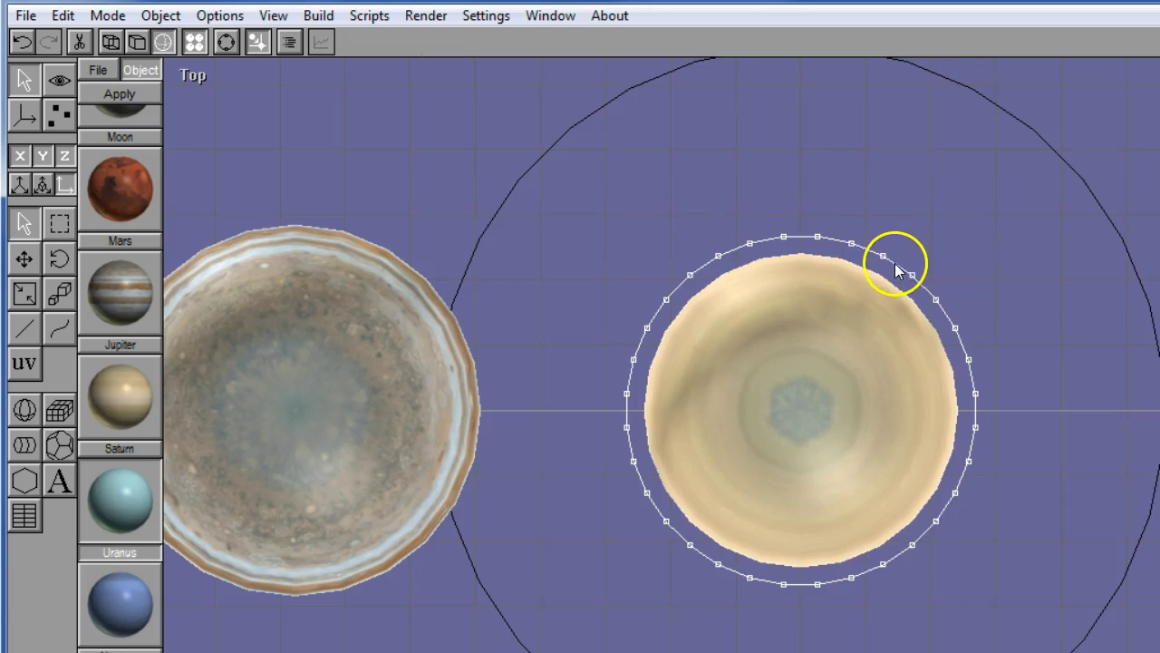
shift+click(1052, 150)
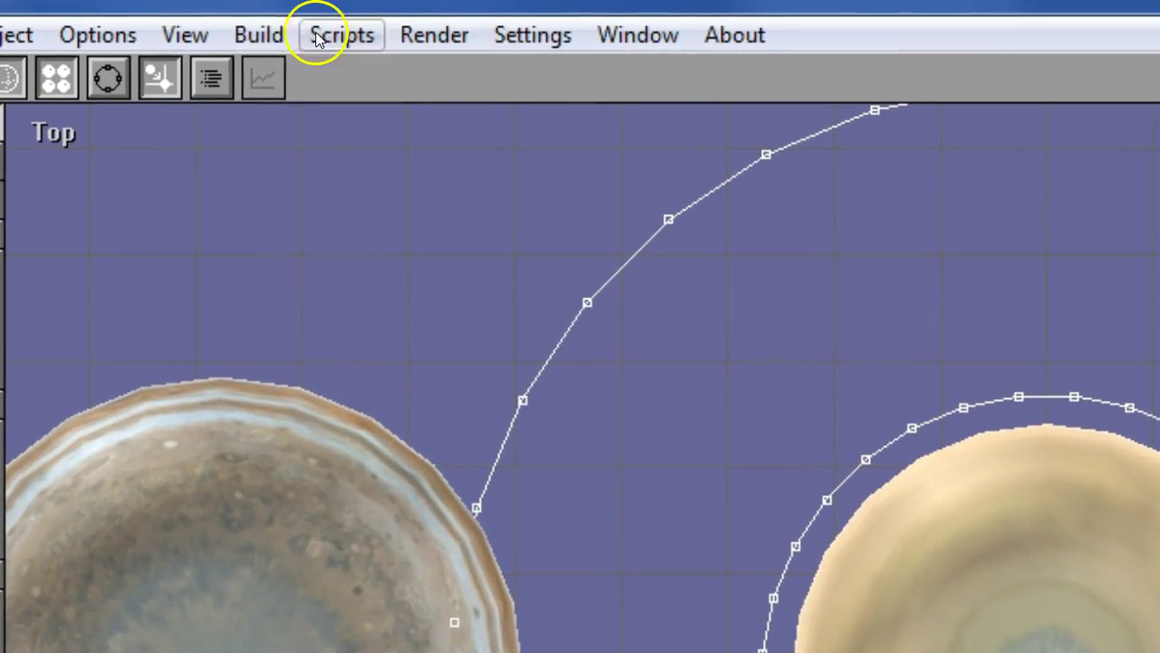
click(322, 15)
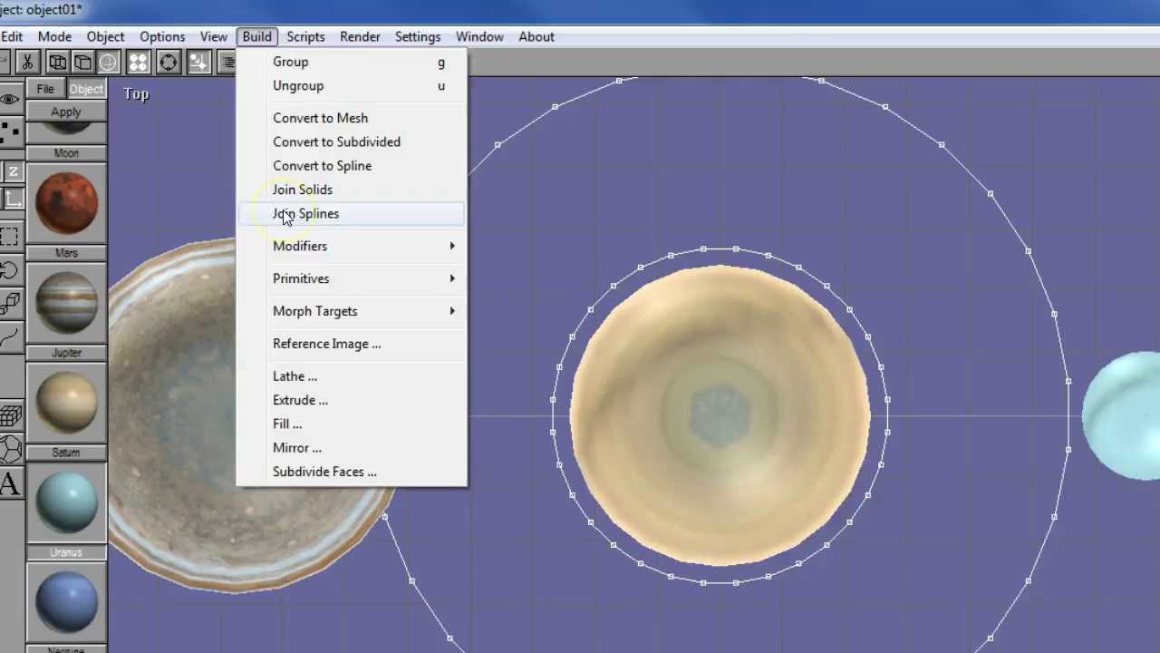
- Join the two circles into a single path and select it
click(284, 216)
click(671, 311)
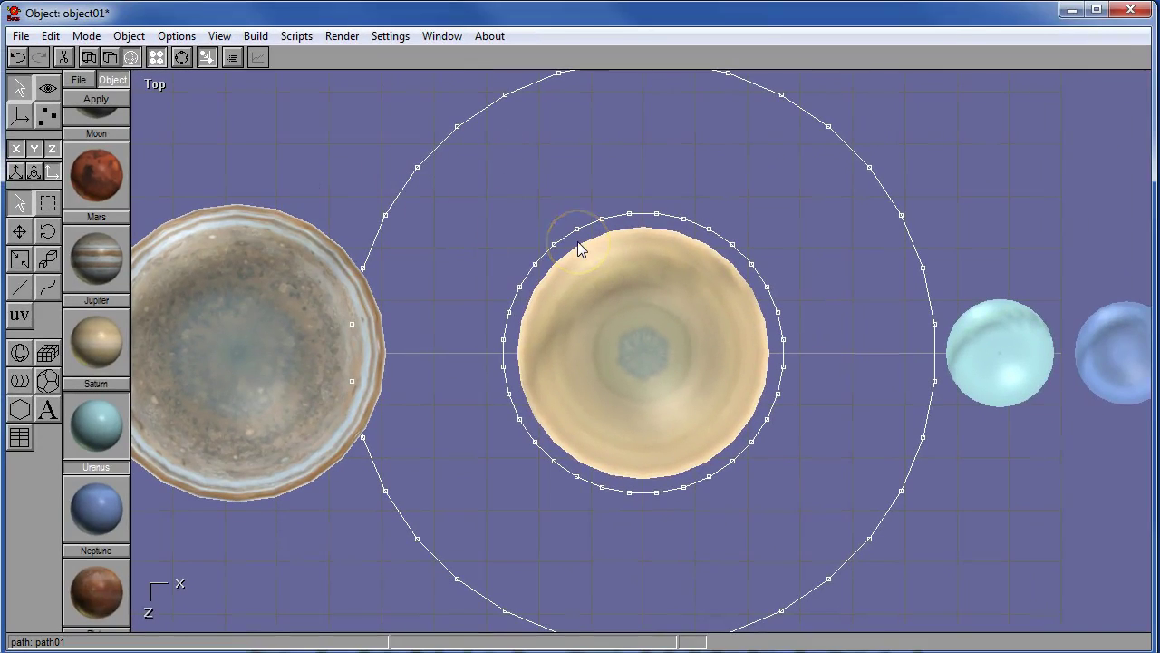
mouse_move(589, 218)
mouse_down()
mouse_move(595, 187)
mouse_move(417, 160)
mouse_move(430, 308)
mouse_up()
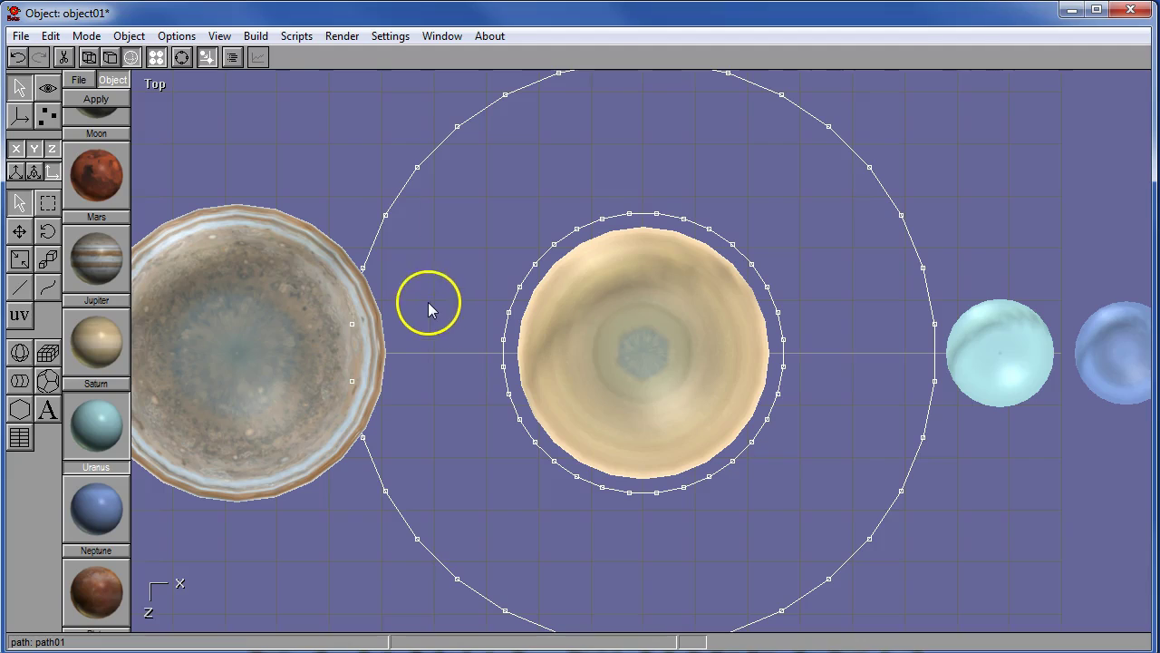
- Extrude the joined circles 2 units along Y with capped ends into a solid ring
click(256, 36)
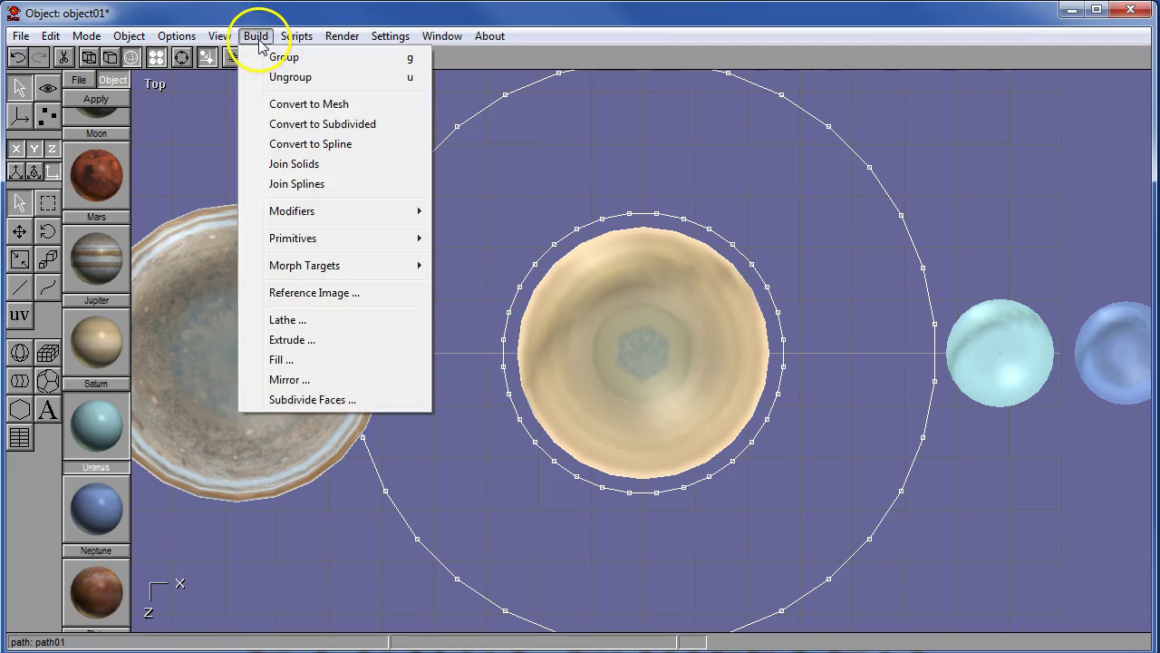
click(291, 340)
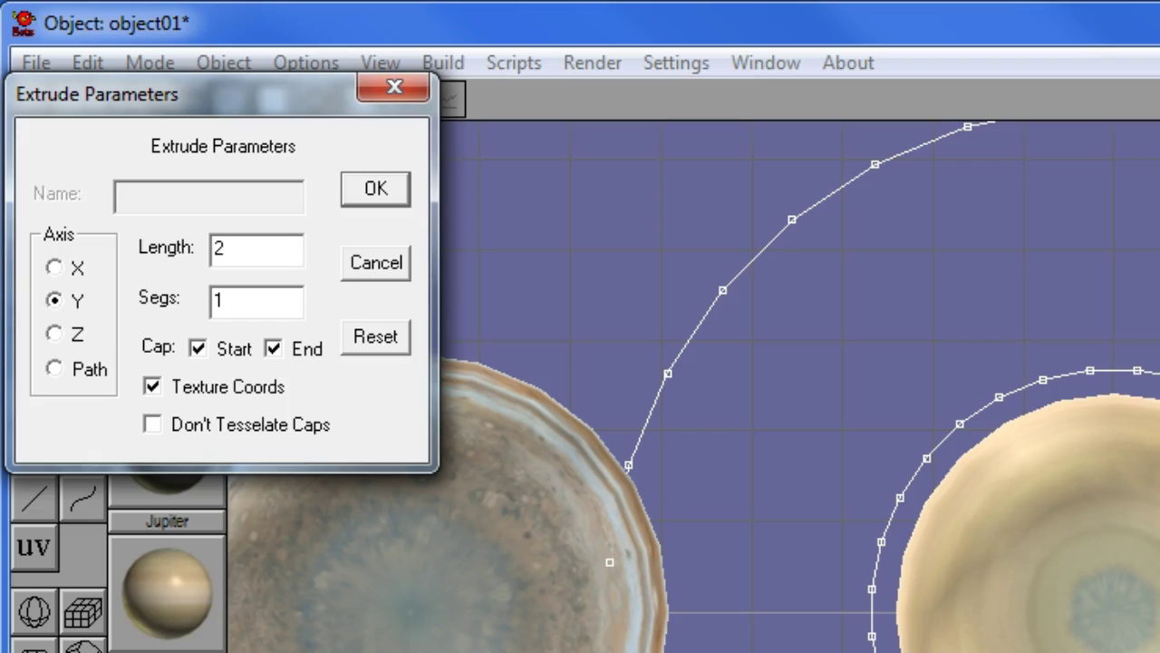
double_click(289, 248)
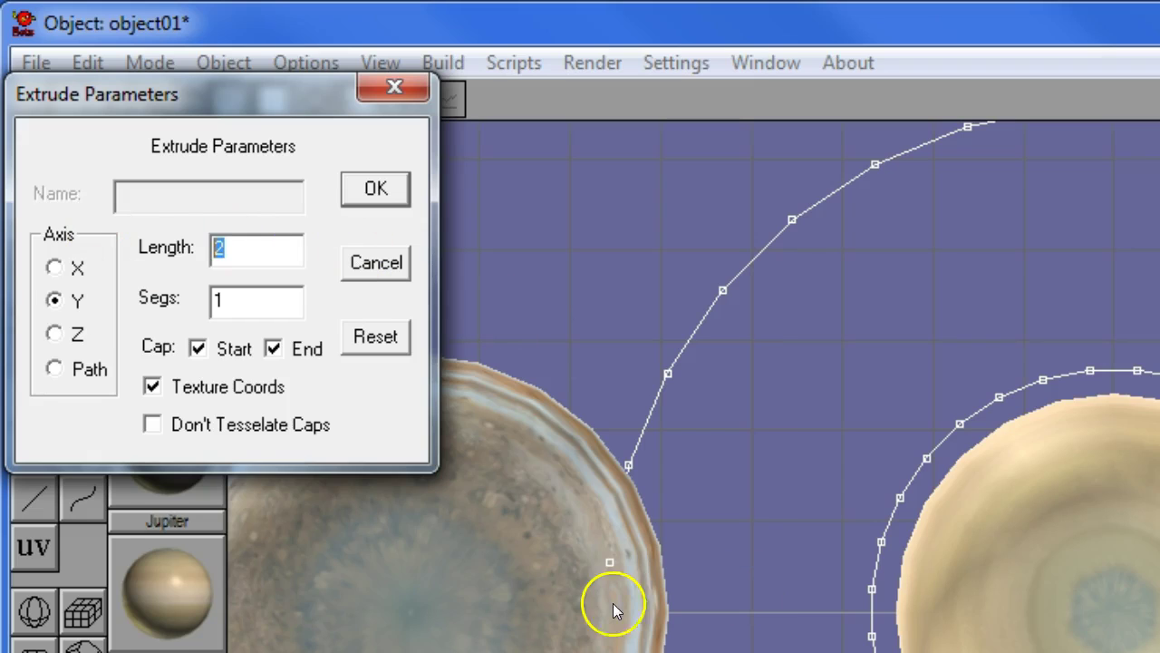
text(2)
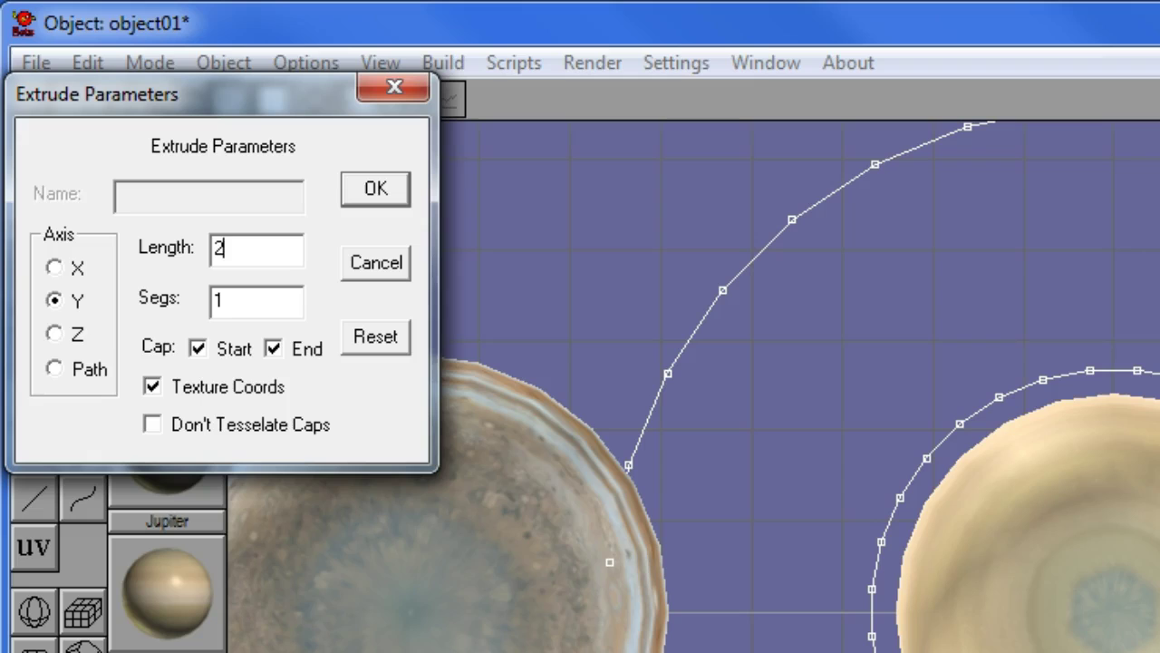
double_click(257, 300)
click(210, 354)
click(299, 357)
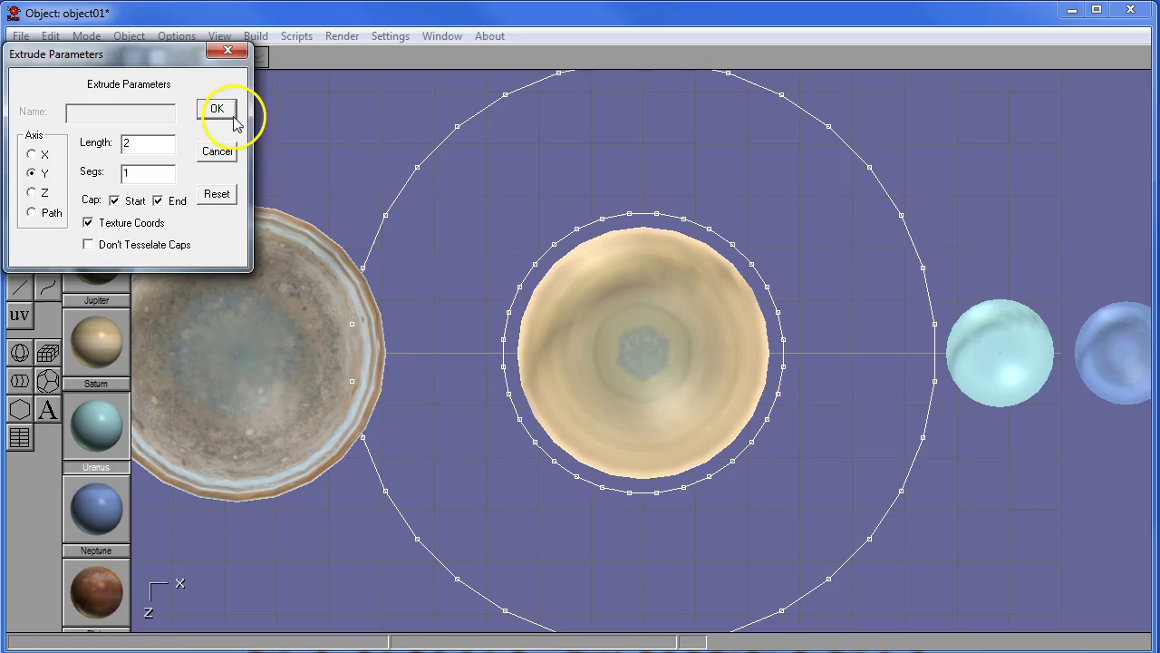
click(227, 113)
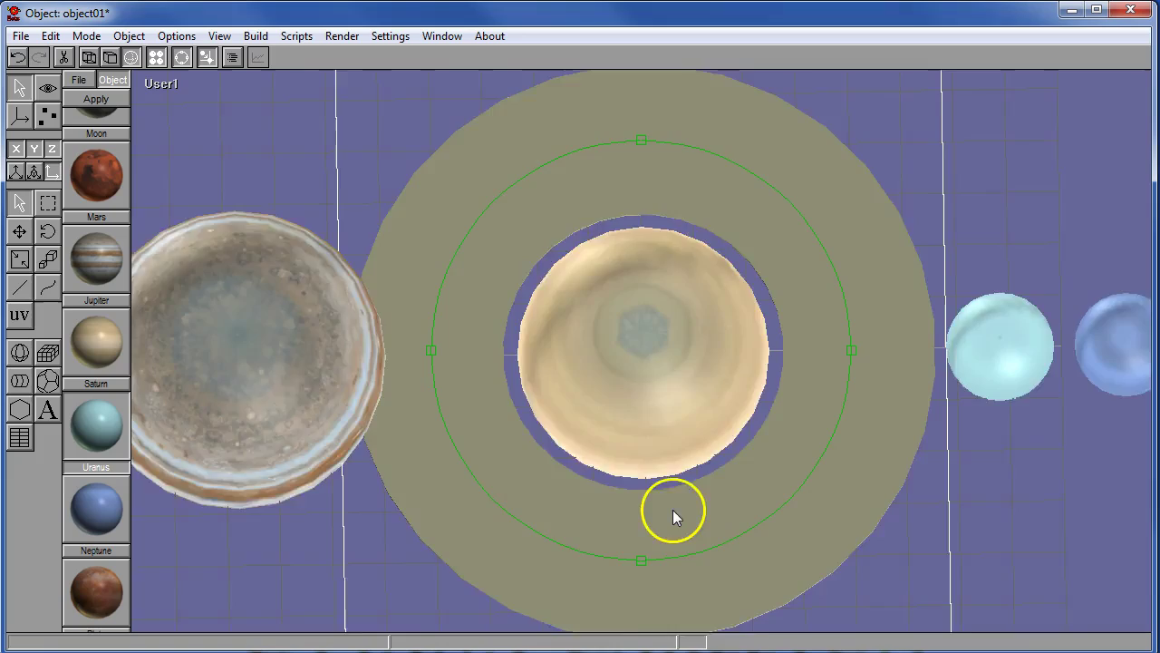
- Orbit to inspect the ring in 3D, return to Top view, and scroll to the New material slot
right_drag(673, 509, 653, 466)
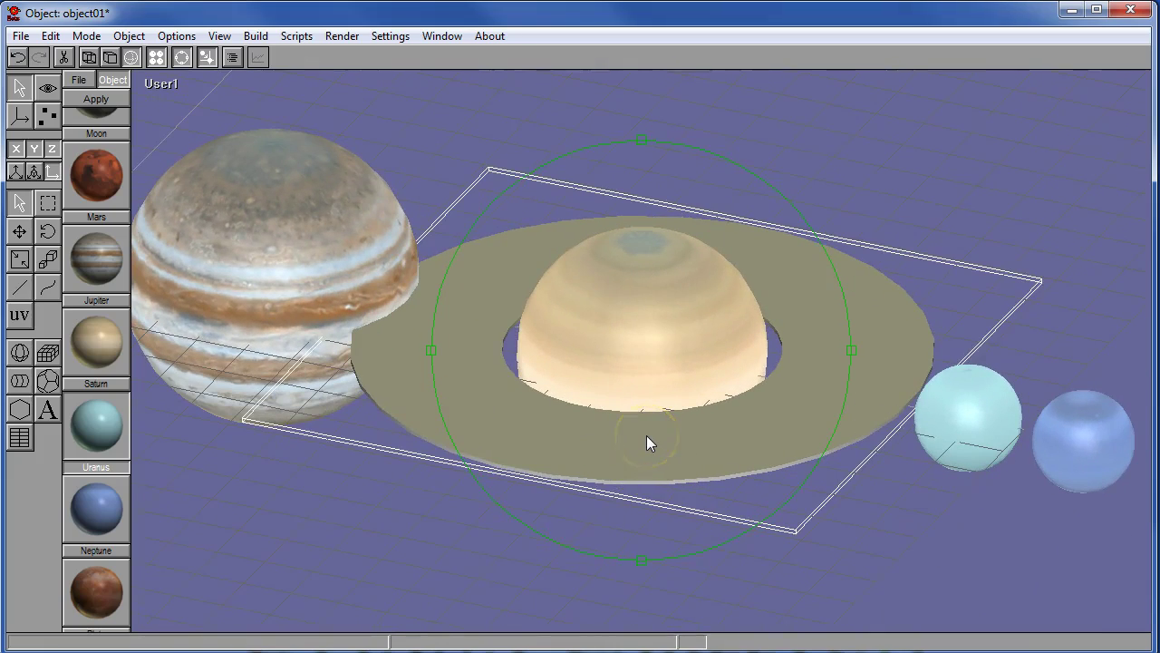
key(t)
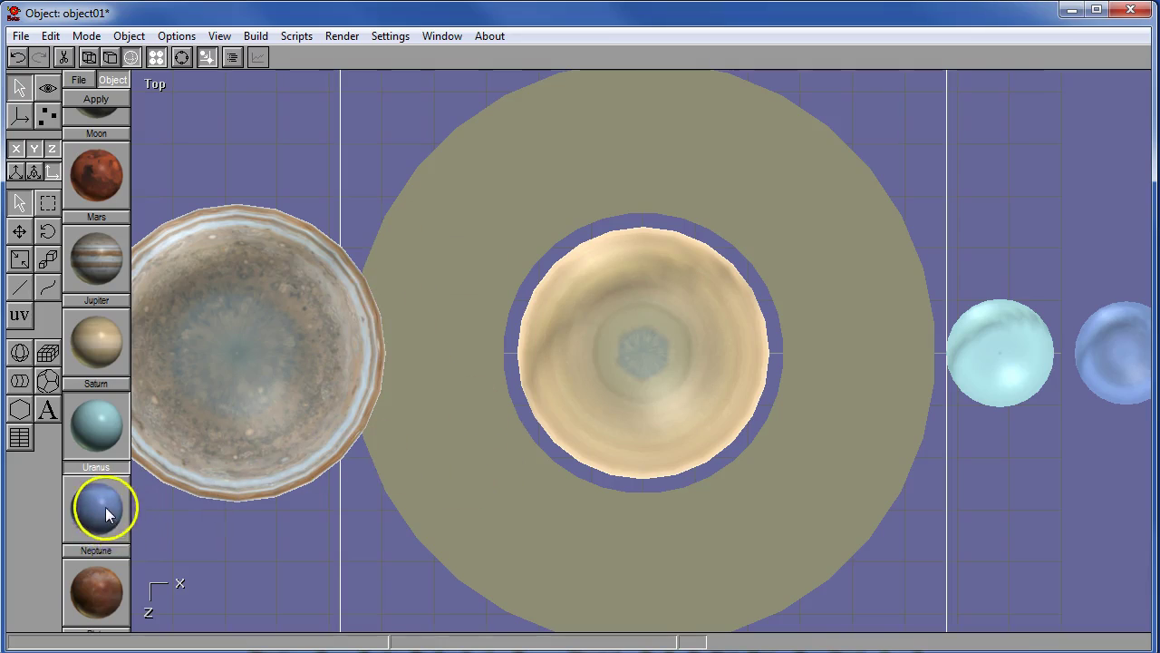
scroll(105, 507, down, 3)
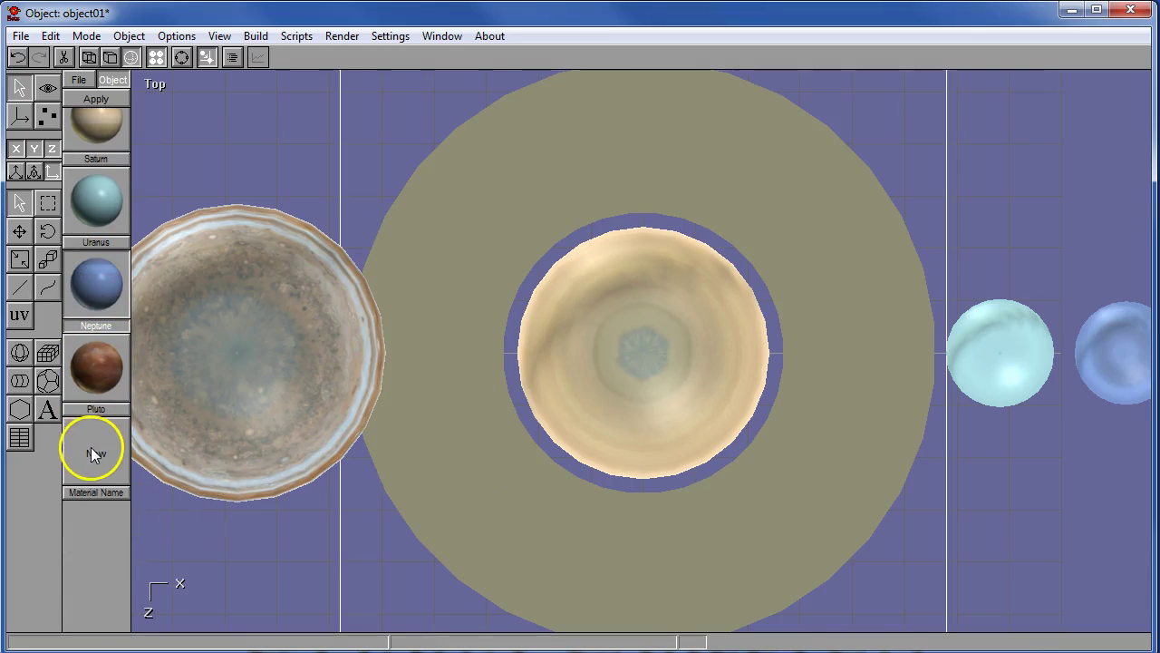
mouse_move(98, 456)
mouse_down()
mouse_move(93, 277)
mouse_move(94, 564)
mouse_move(111, 453)
mouse_up()
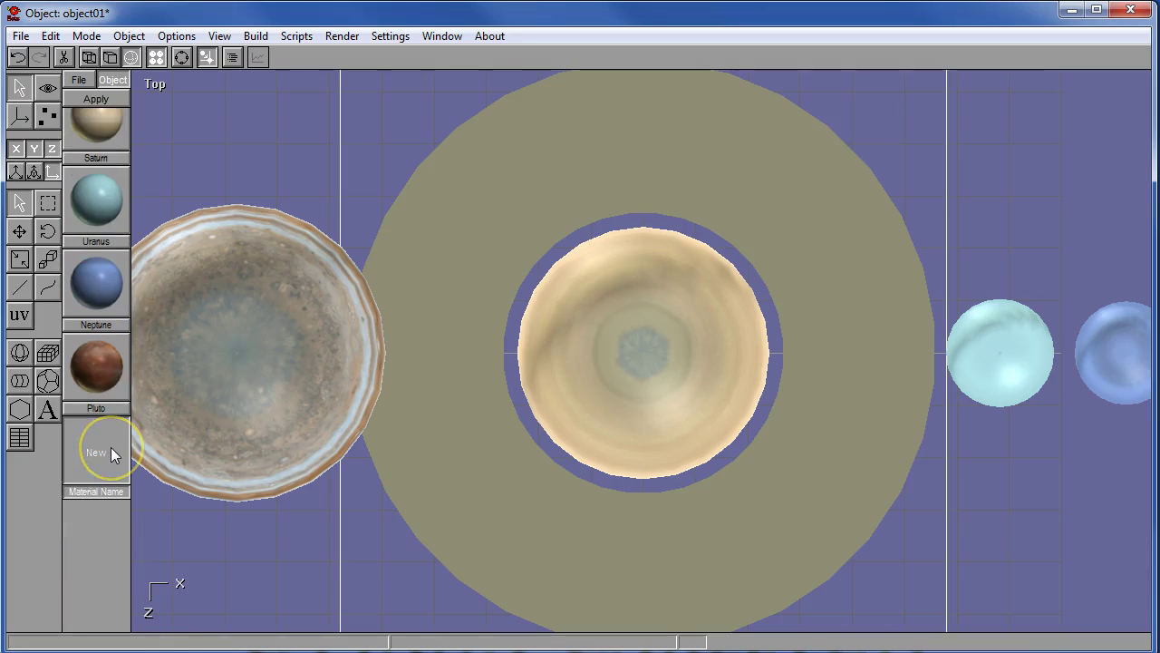
- Create a new material and name it Rings
double_click(96, 457)
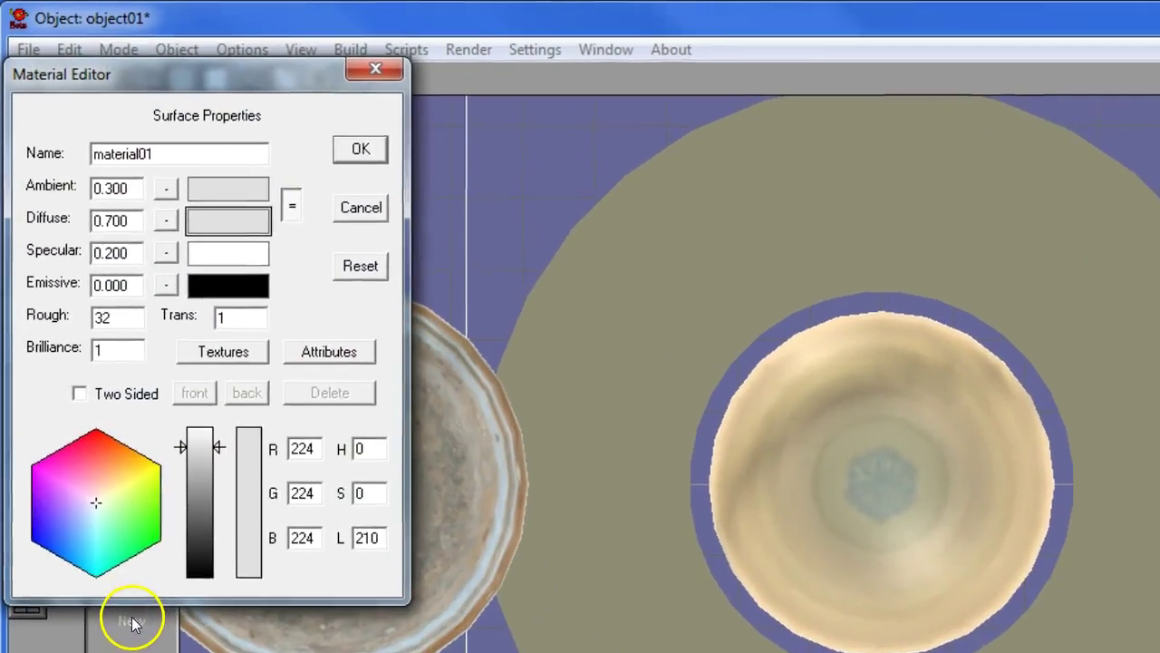
double_click(168, 155)
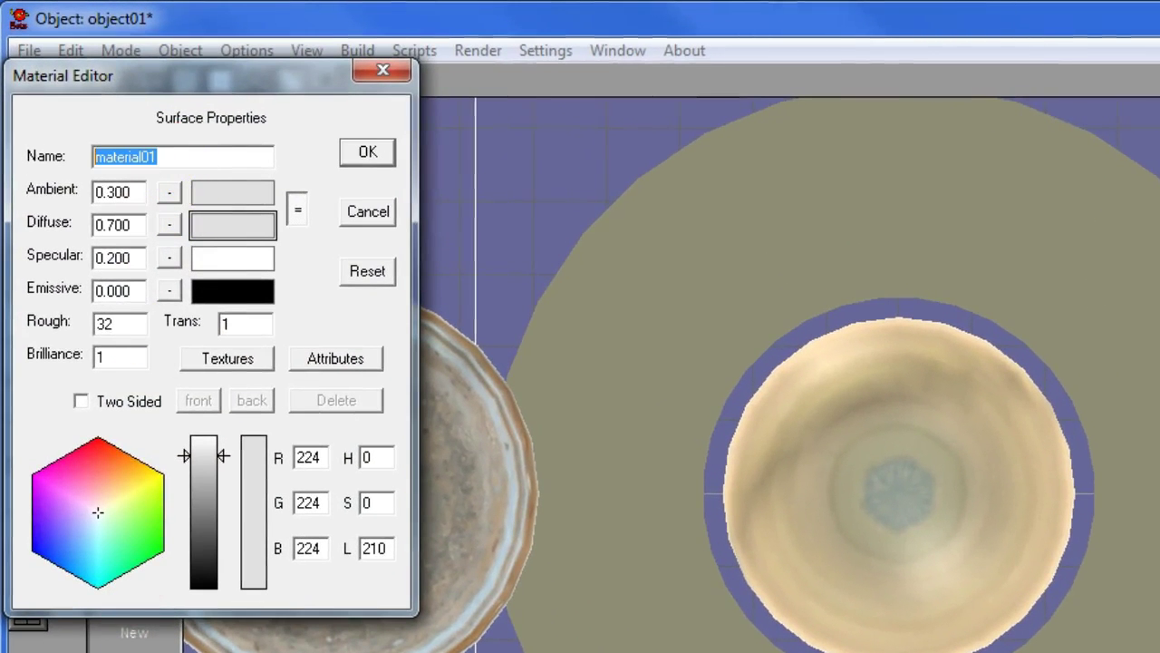
text(Rings)
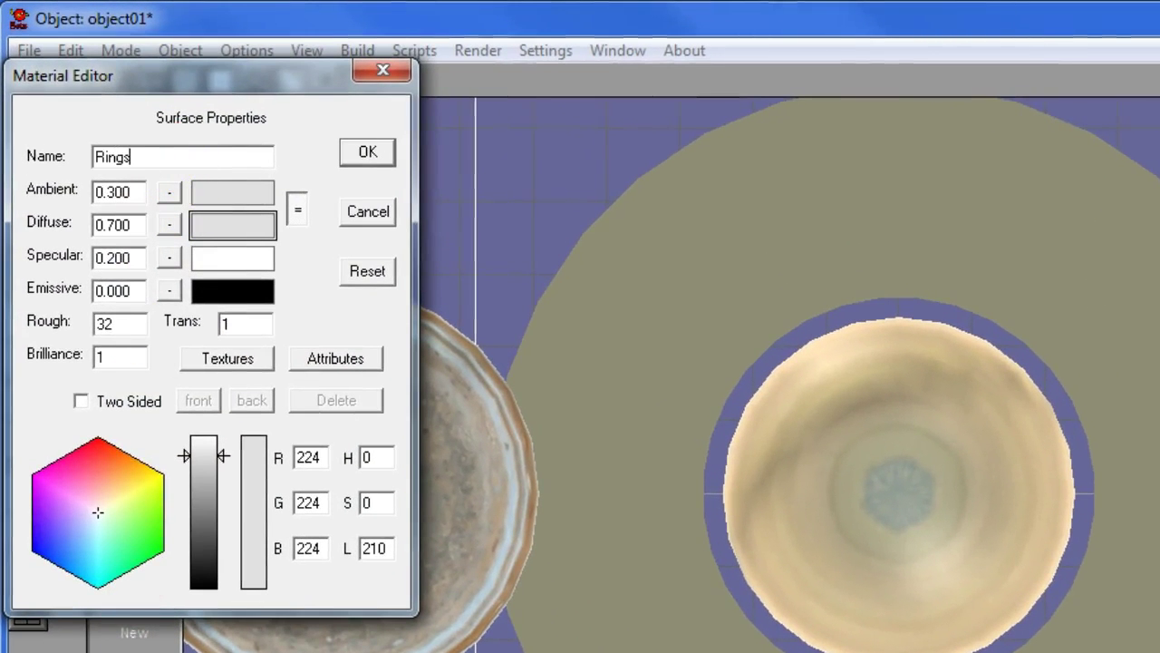
- Load Saturn-Rings.jpg as the Rings material's ambient texture
click(222, 359)
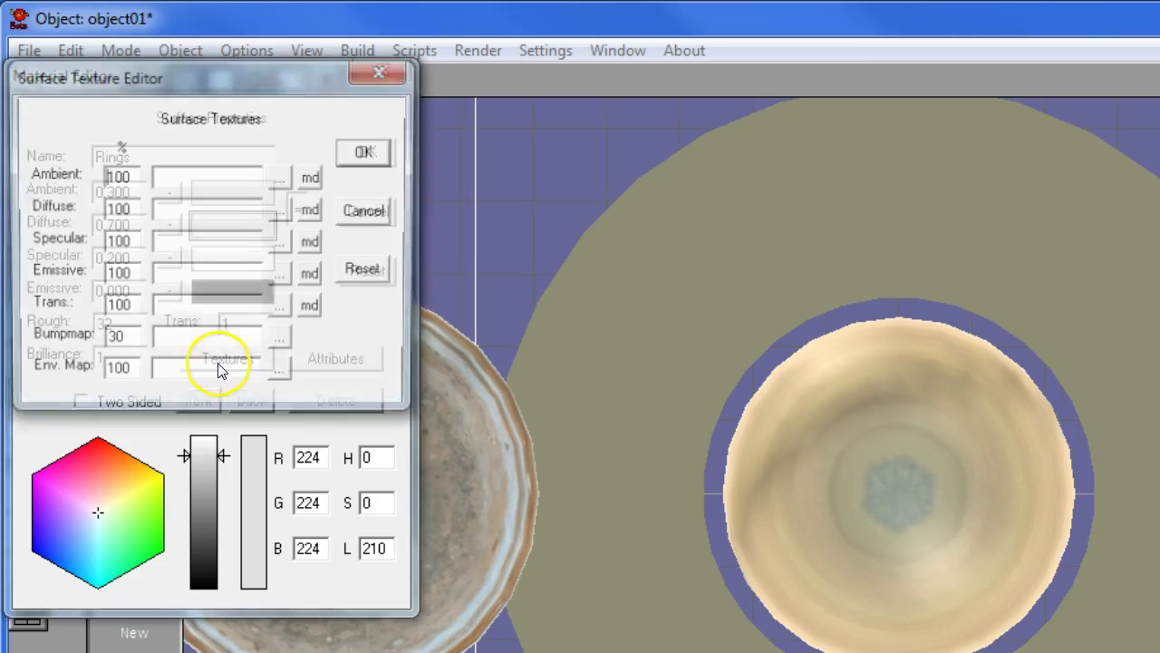
click(279, 177)
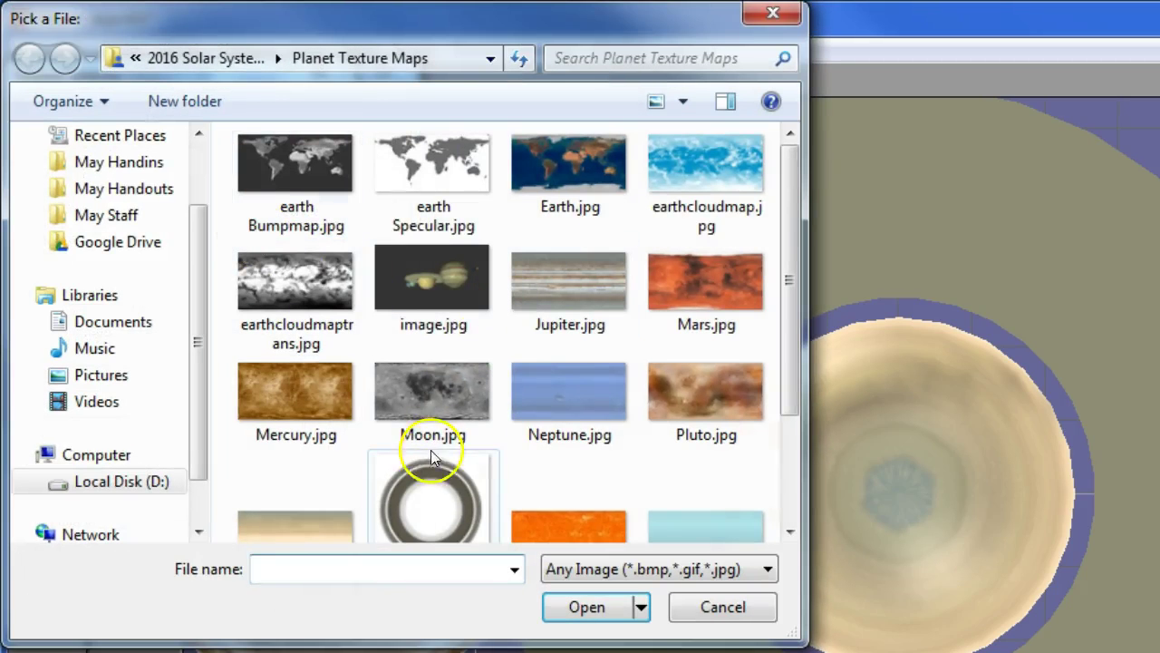
click(428, 489)
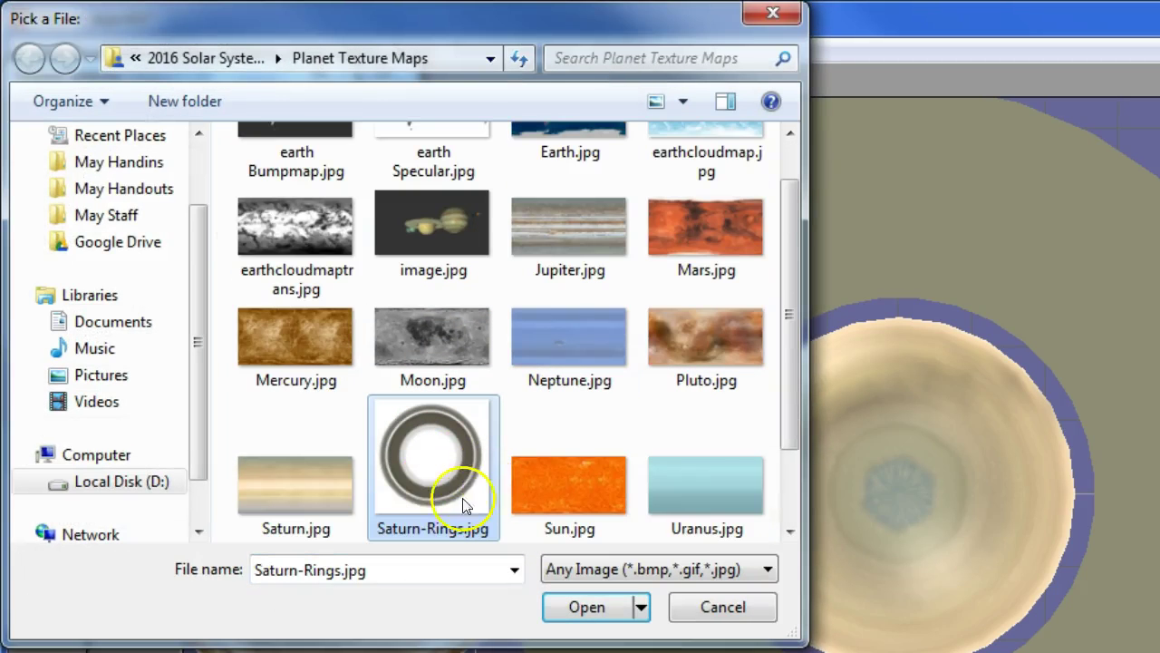
click(597, 611)
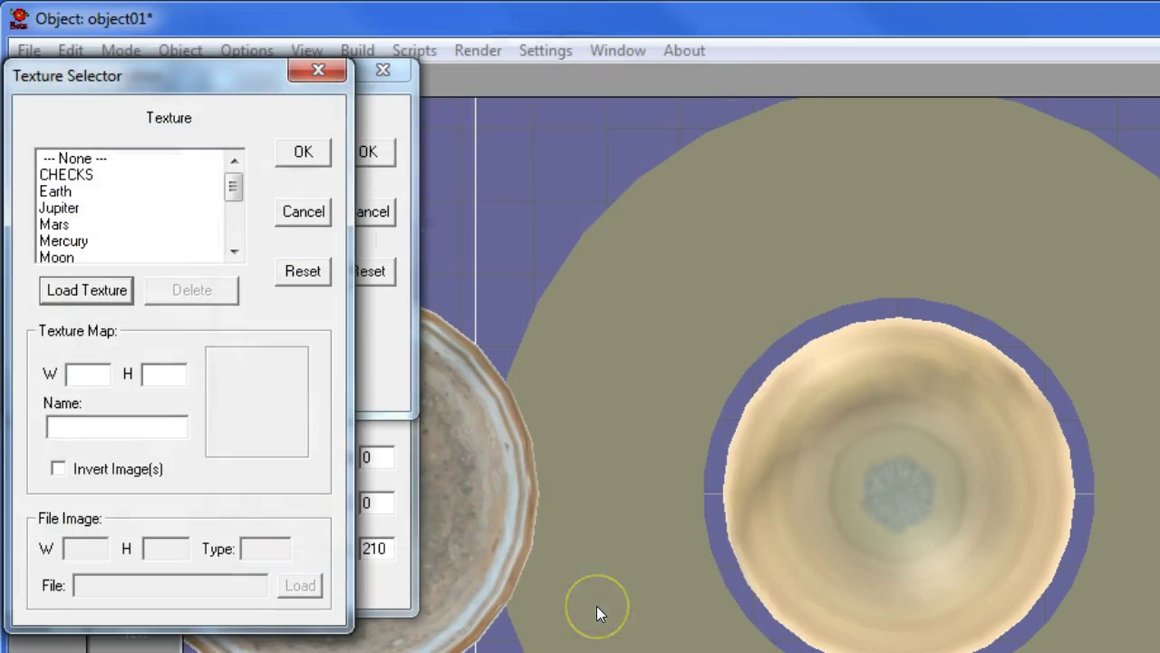
drag(236, 198, 234, 225)
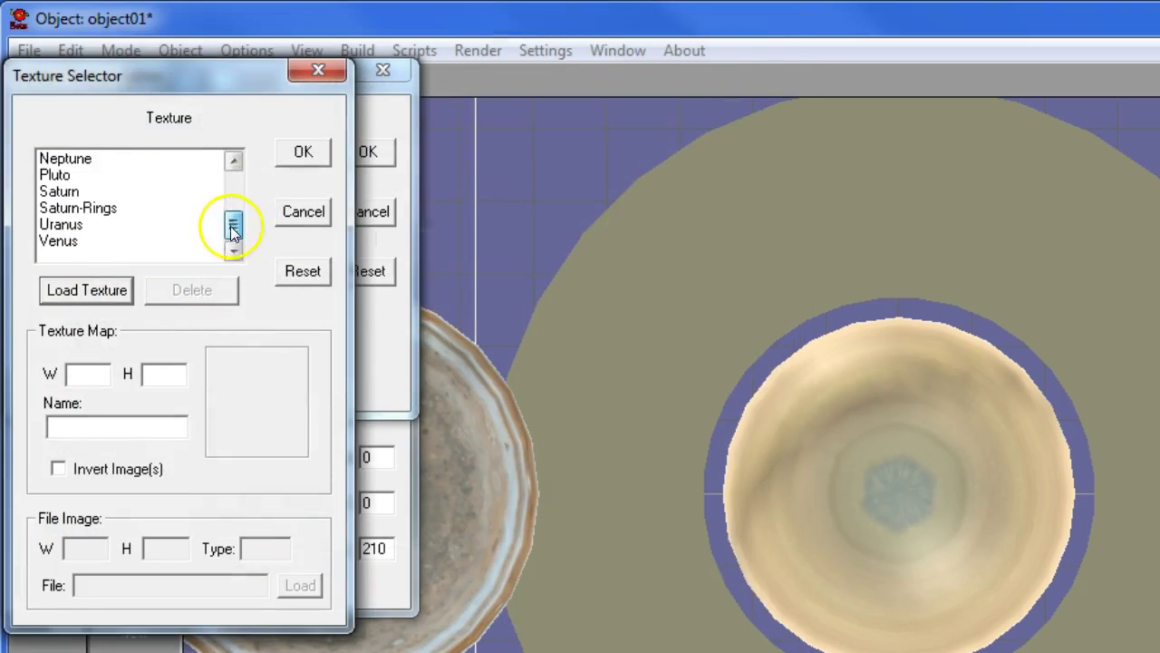
click(66, 209)
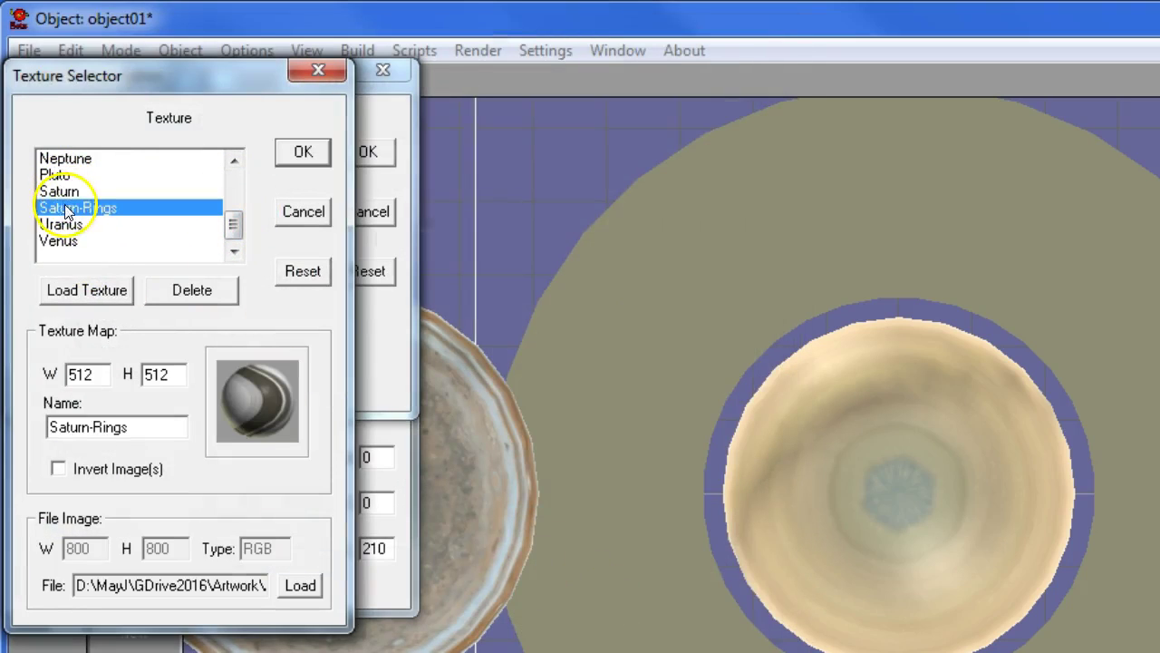
click(288, 149)
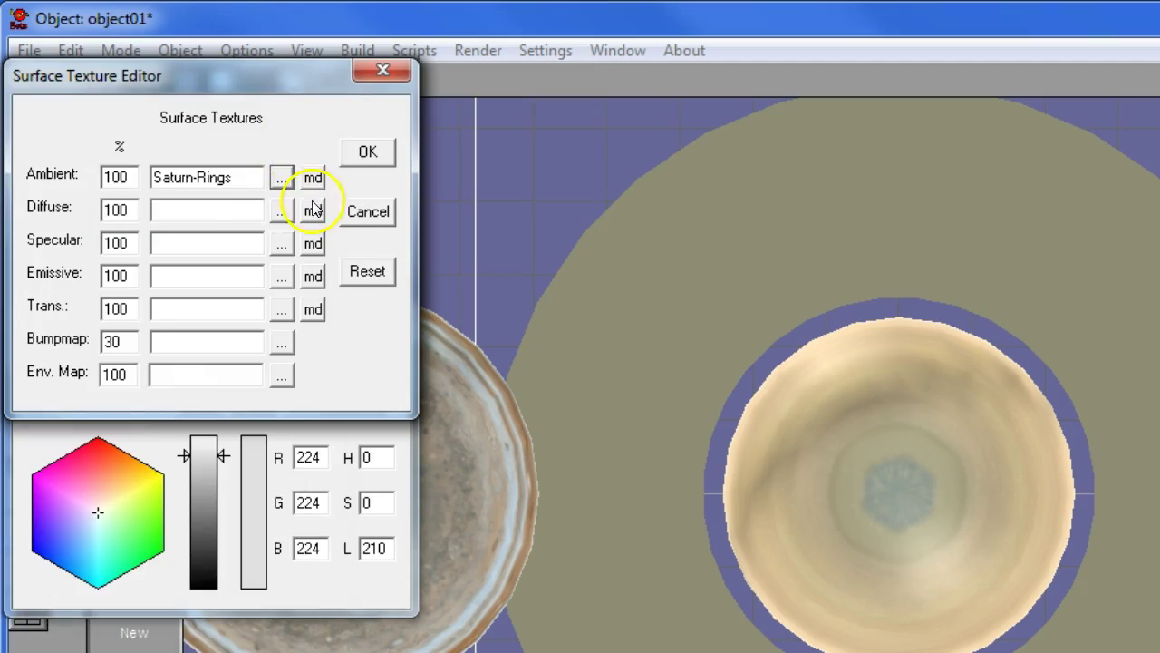
- Assign Saturn-Rings as the diffuse texture as well and confirm the textures
click(281, 211)
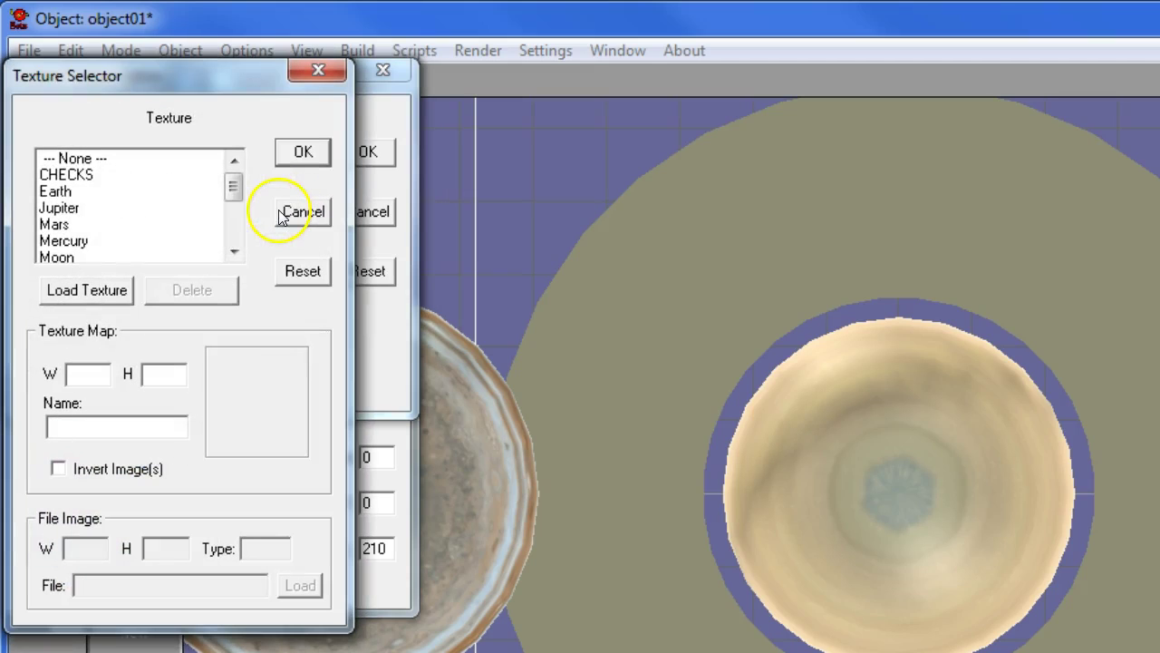
click(236, 239)
click(95, 239)
click(290, 154)
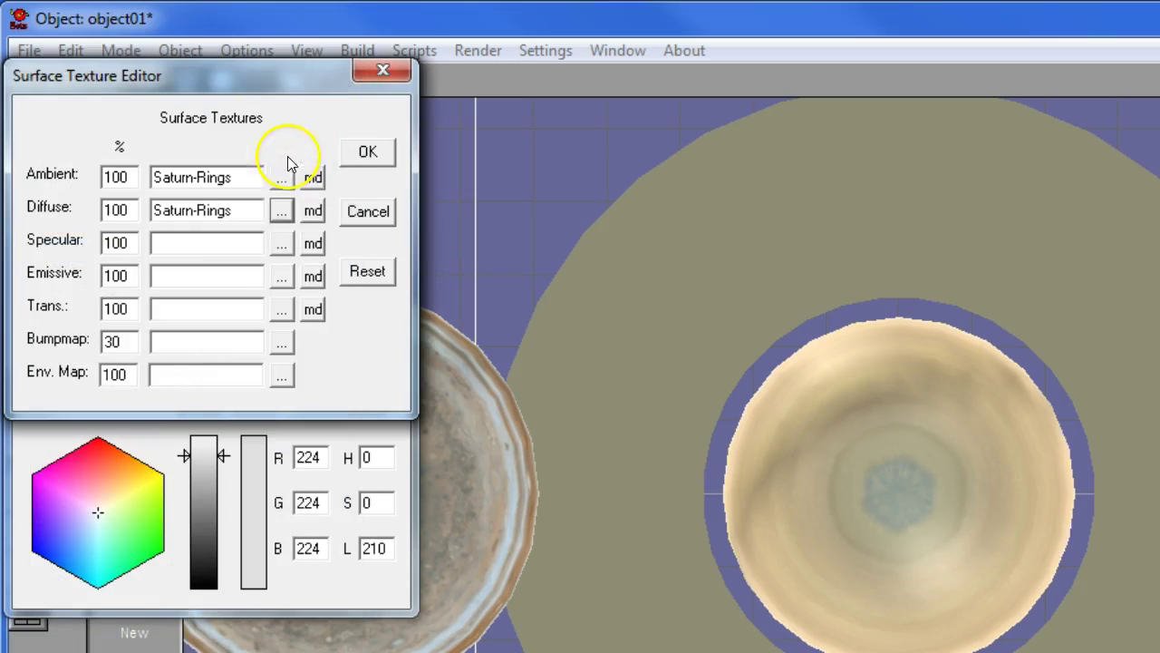
click(367, 154)
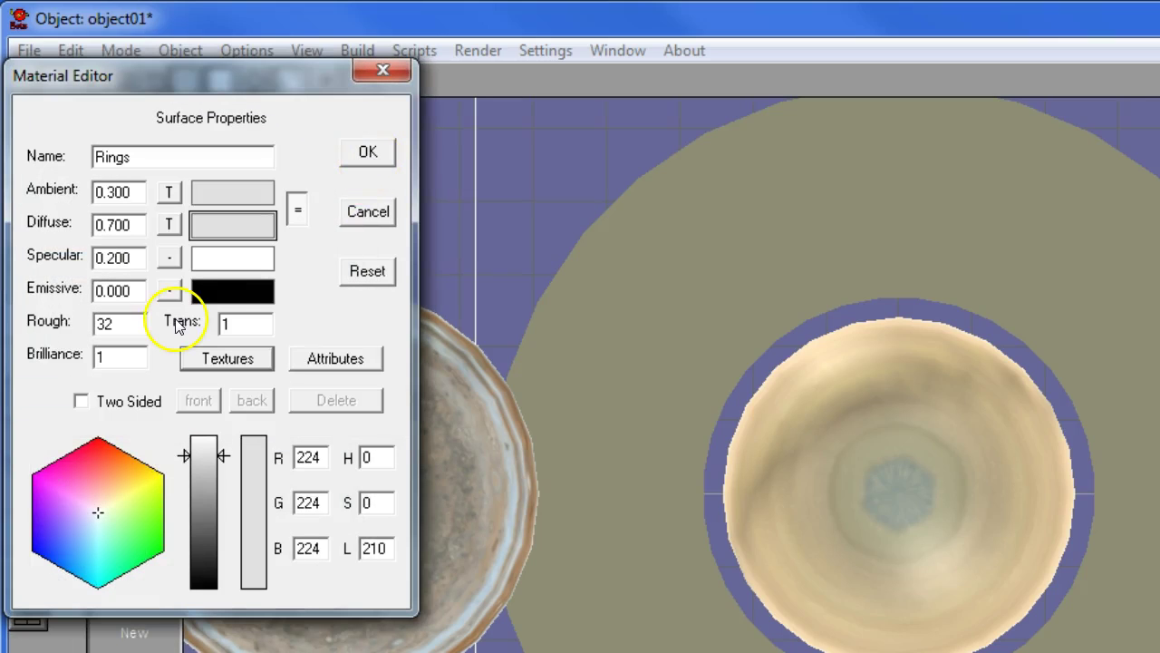
- Set the Rings material's transparency to 0.7 and apply it to the ring disc
double_click(251, 323)
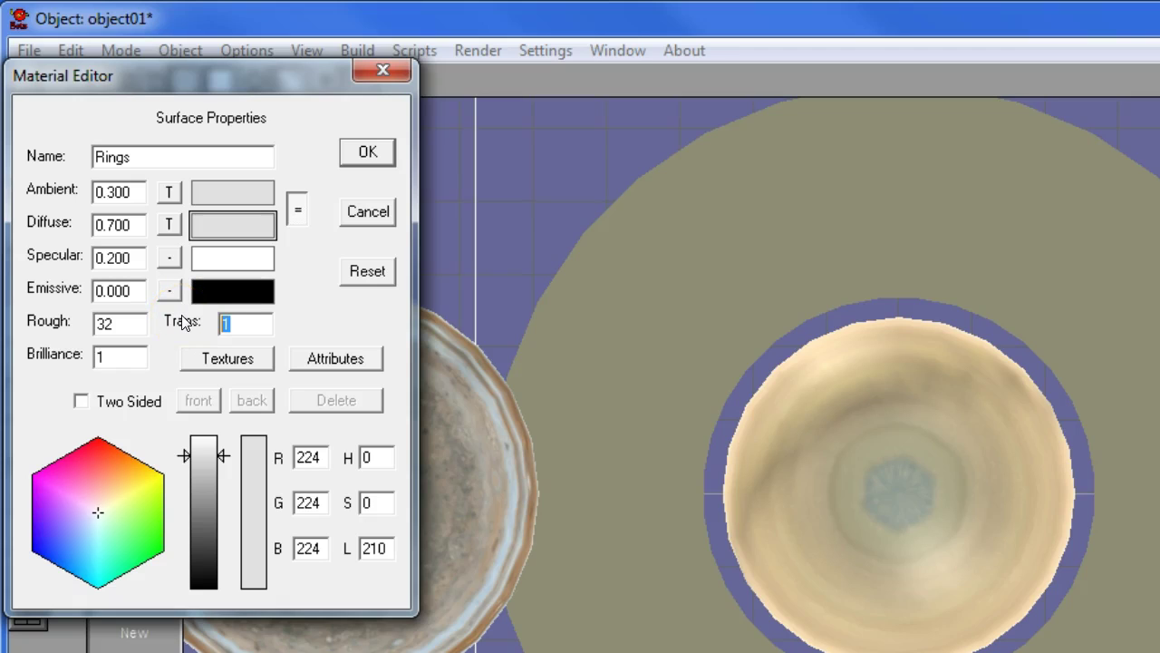
text(0.7)
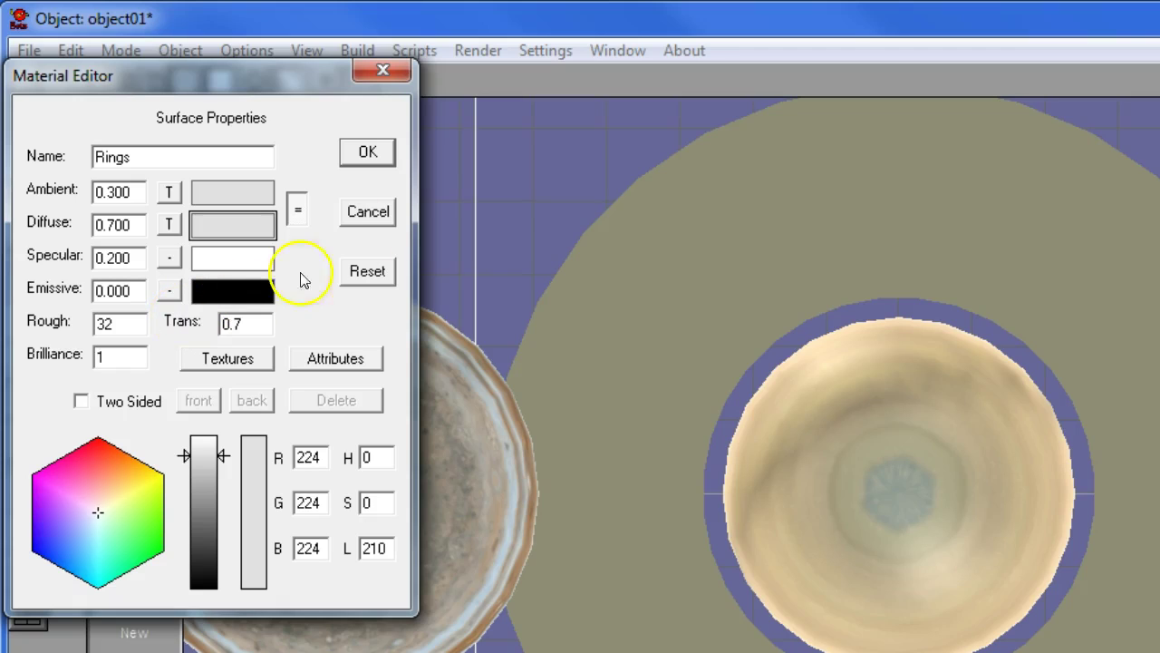
click(373, 157)
click(372, 156)
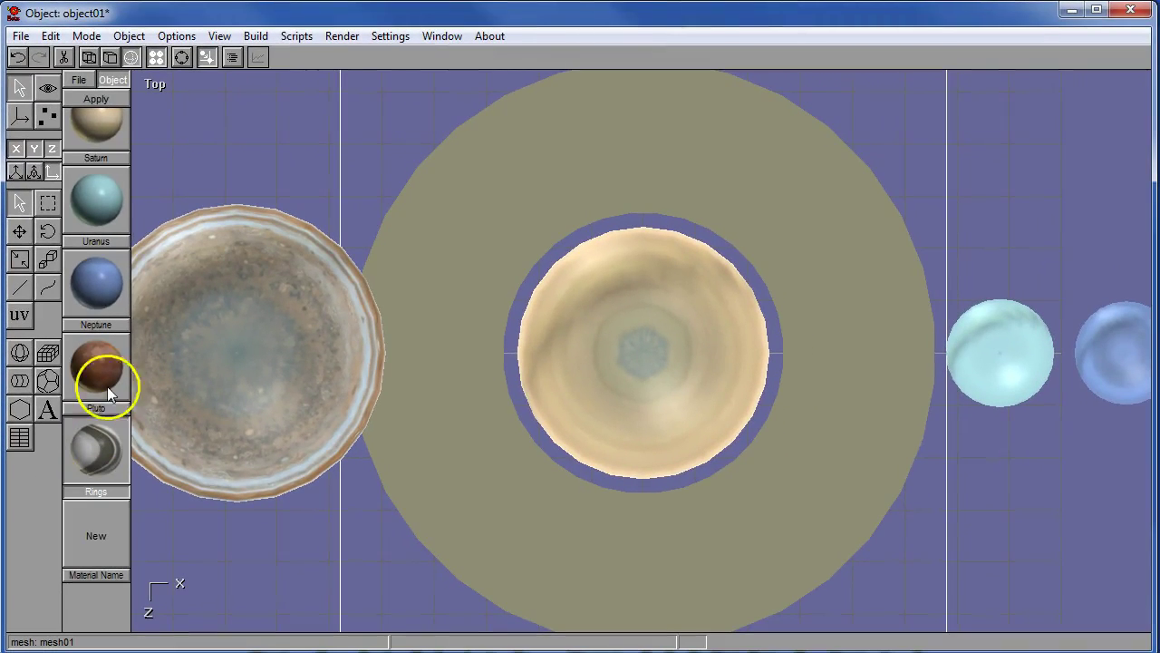
click(98, 100)
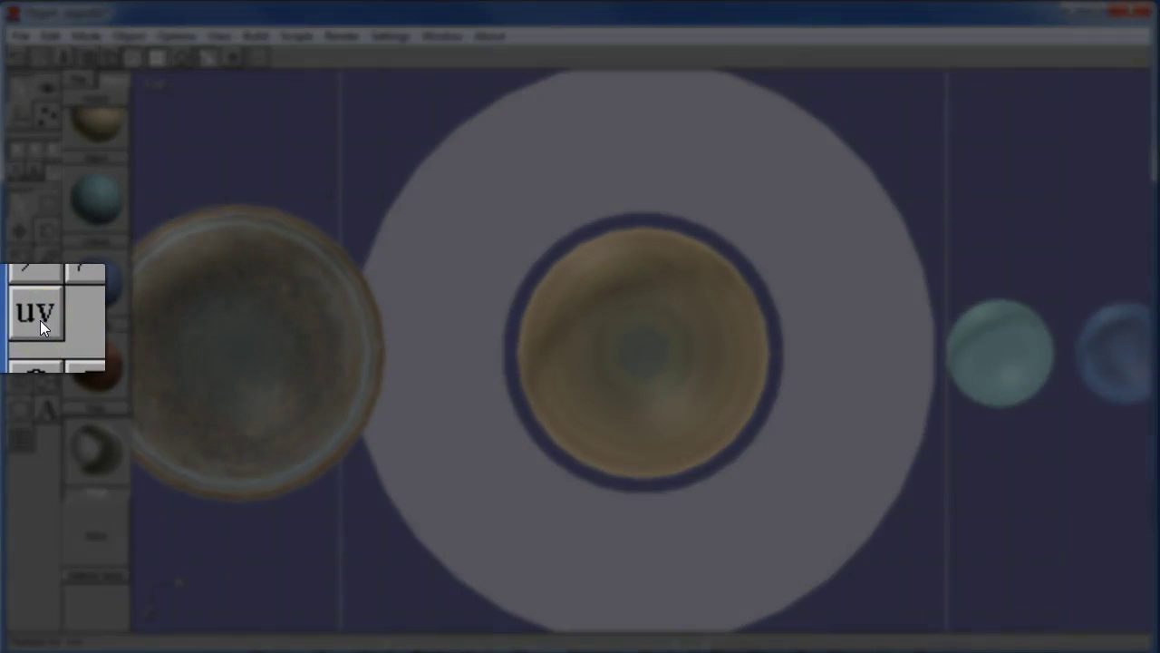
- Enable texture generation for mesh01 and start stretching its UV mapping across the ring
click(25, 318)
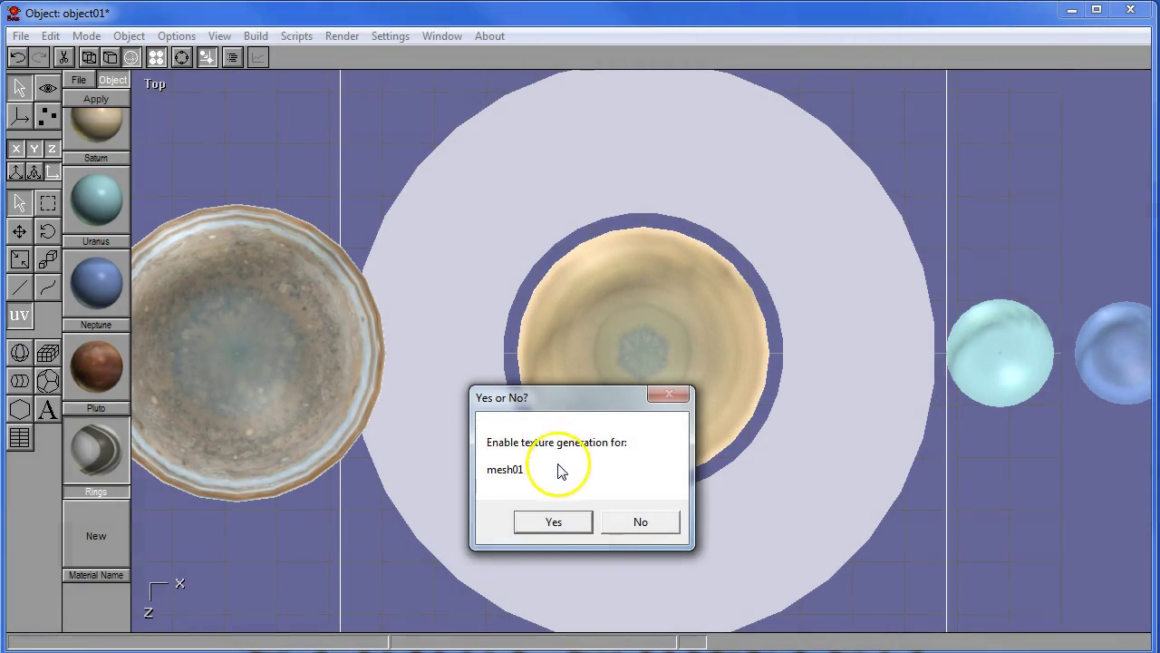
click(548, 524)
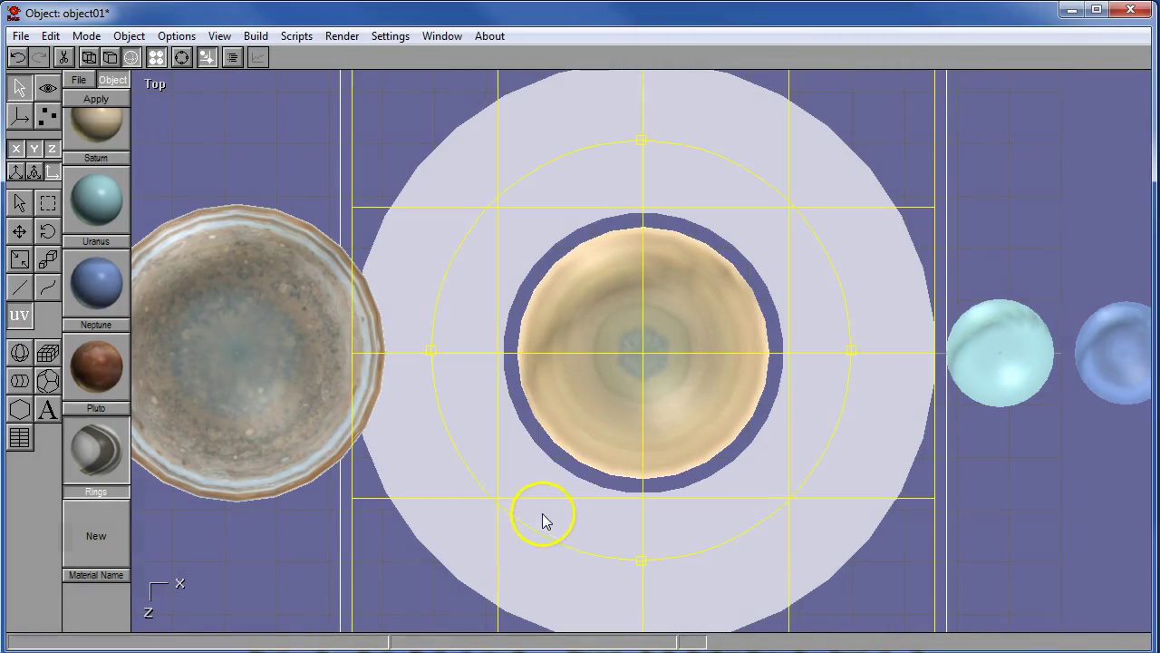
click(644, 496)
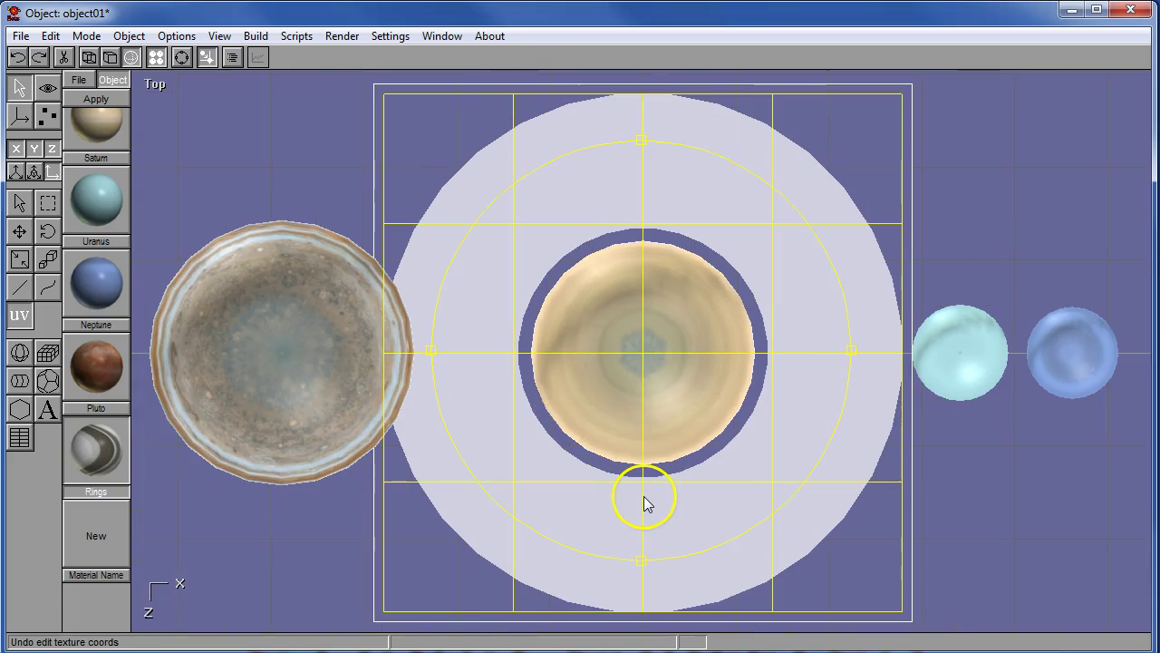
drag(645, 496, 647, 478)
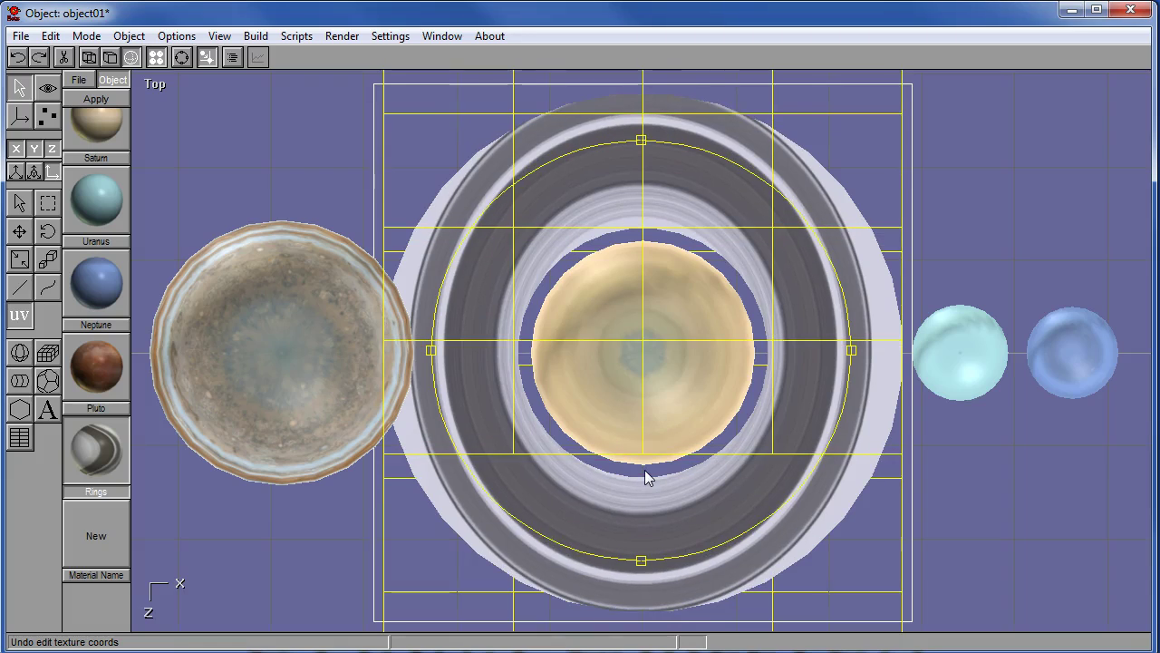
- Widen and recenter the ring's UV mapping so the Rings bands become circular around Saturn
drag(646, 478, 647, 478)
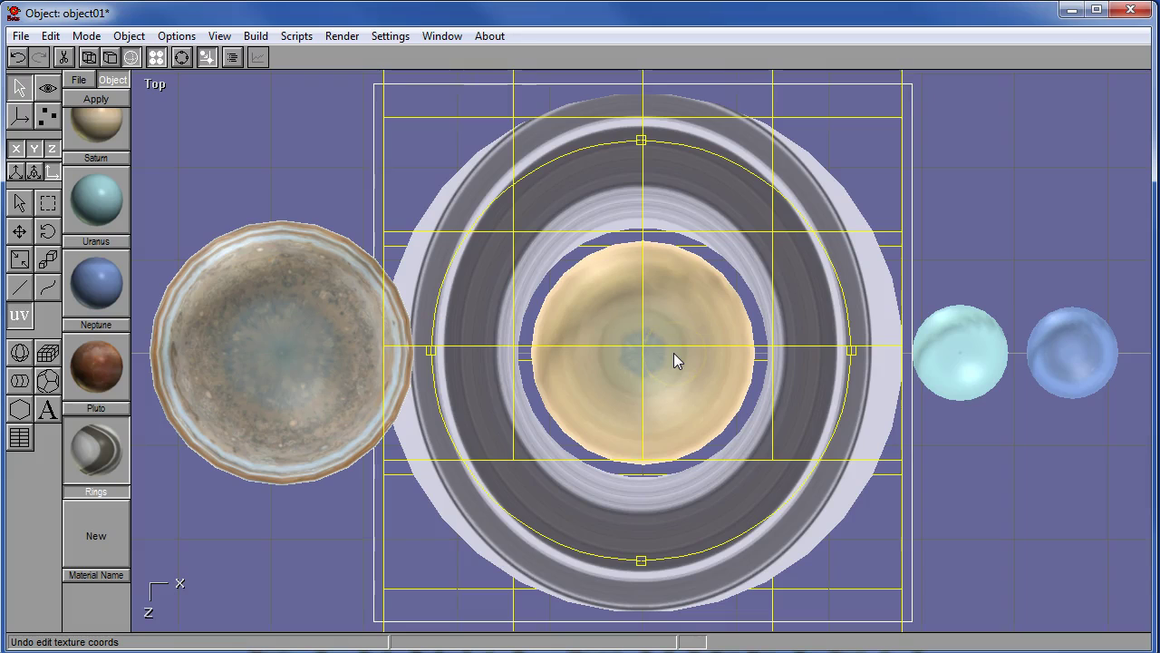
drag(674, 361, 696, 352)
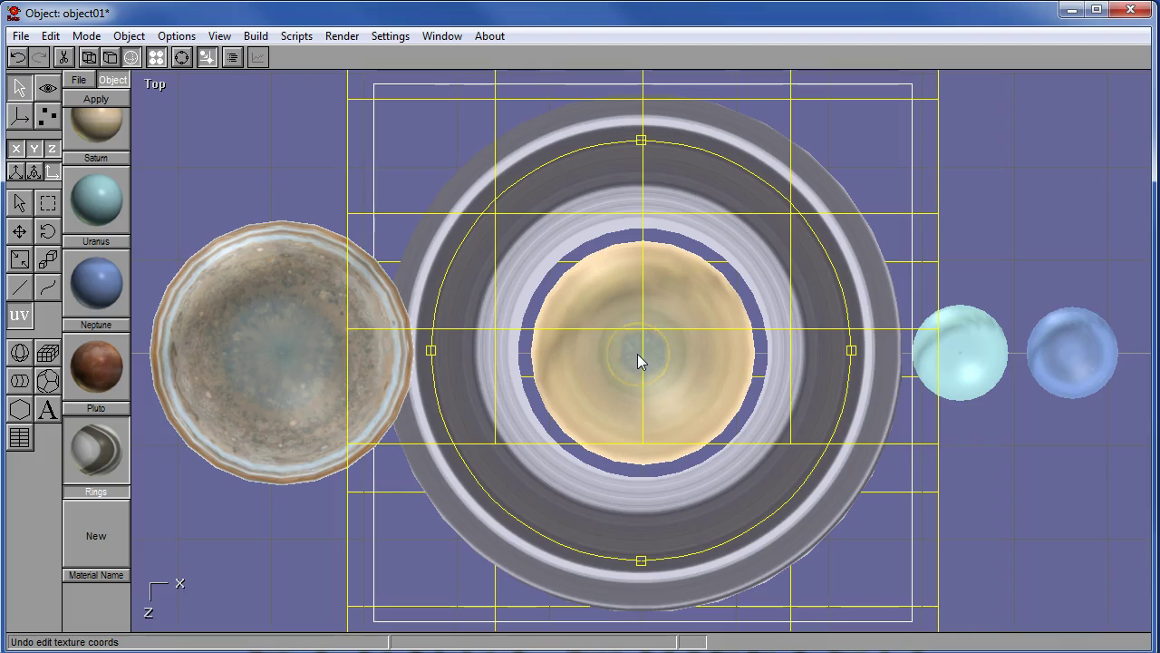
drag(638, 354, 641, 359)
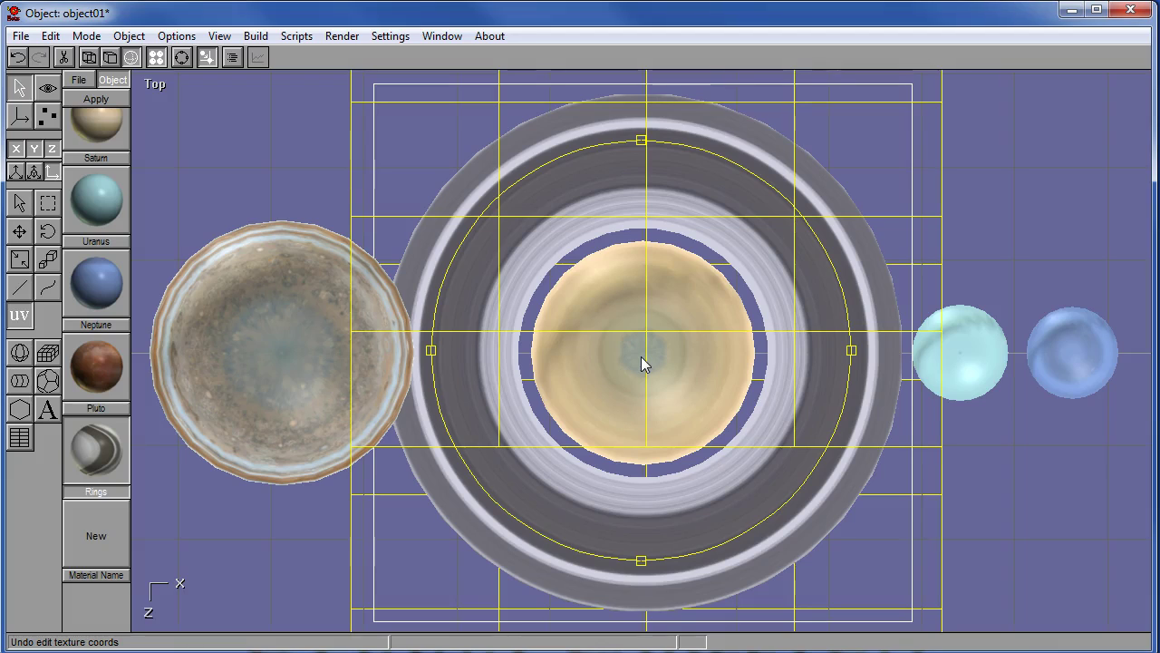
drag(642, 363, 641, 364)
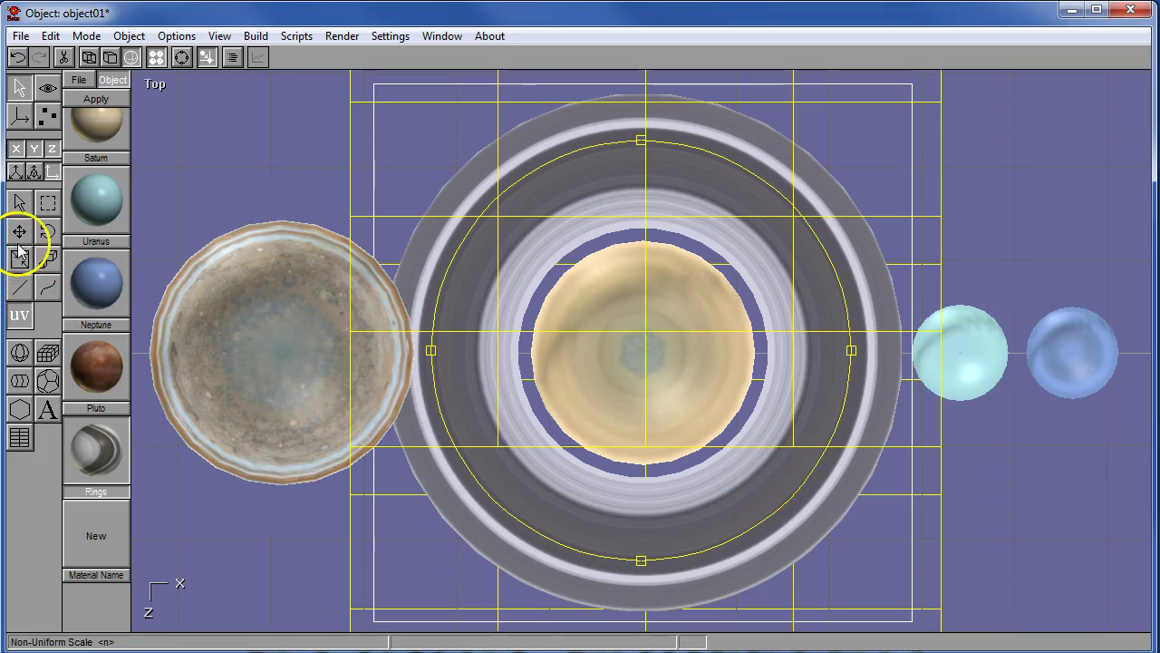
- Leave UV editing, orbit into a User1 perspective view, and select Saturn
click(18, 207)
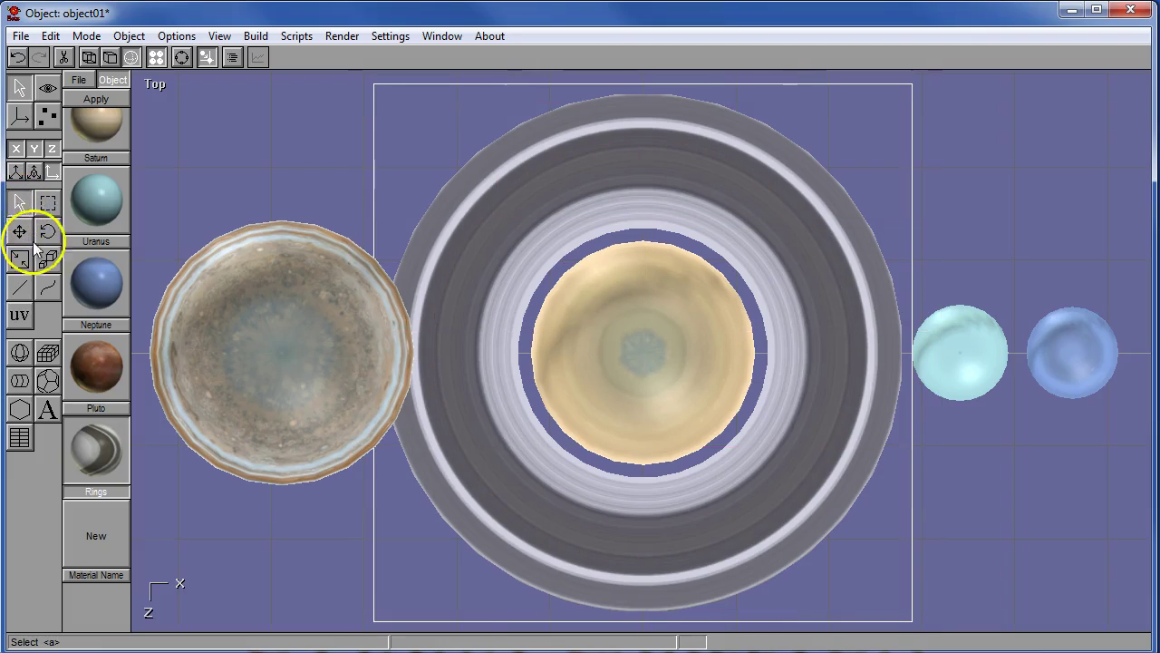
middle_drag(652, 528, 689, 482)
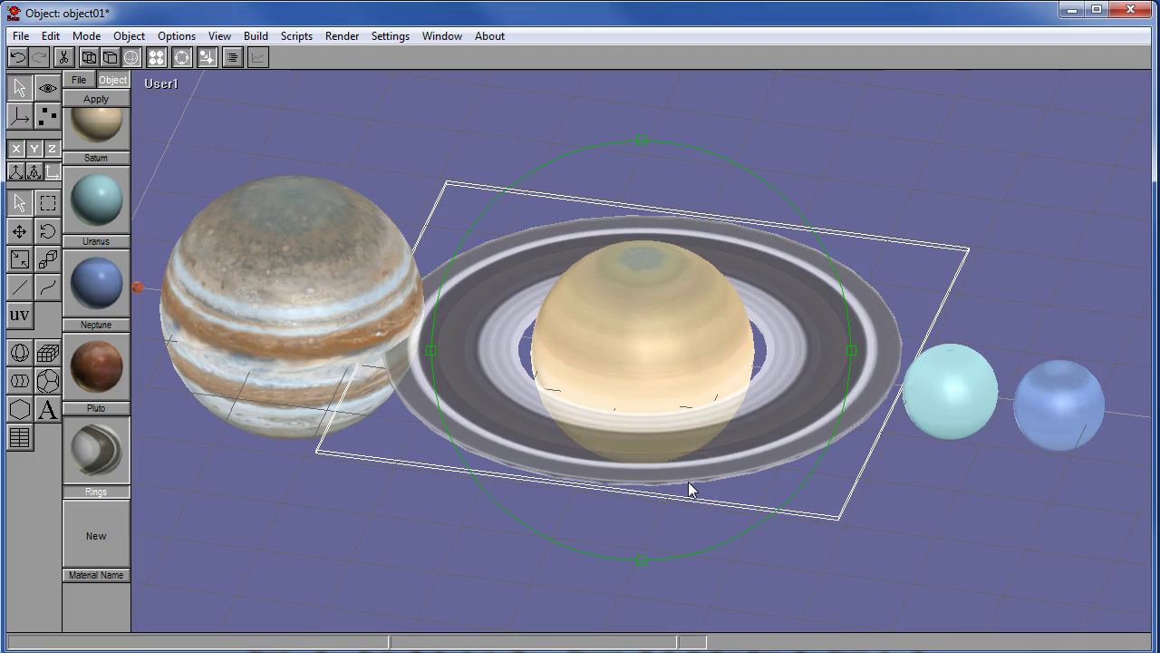
mouse_move(679, 487)
mouse_down()
mouse_move(640, 448)
mouse_move(630, 348)
mouse_up()
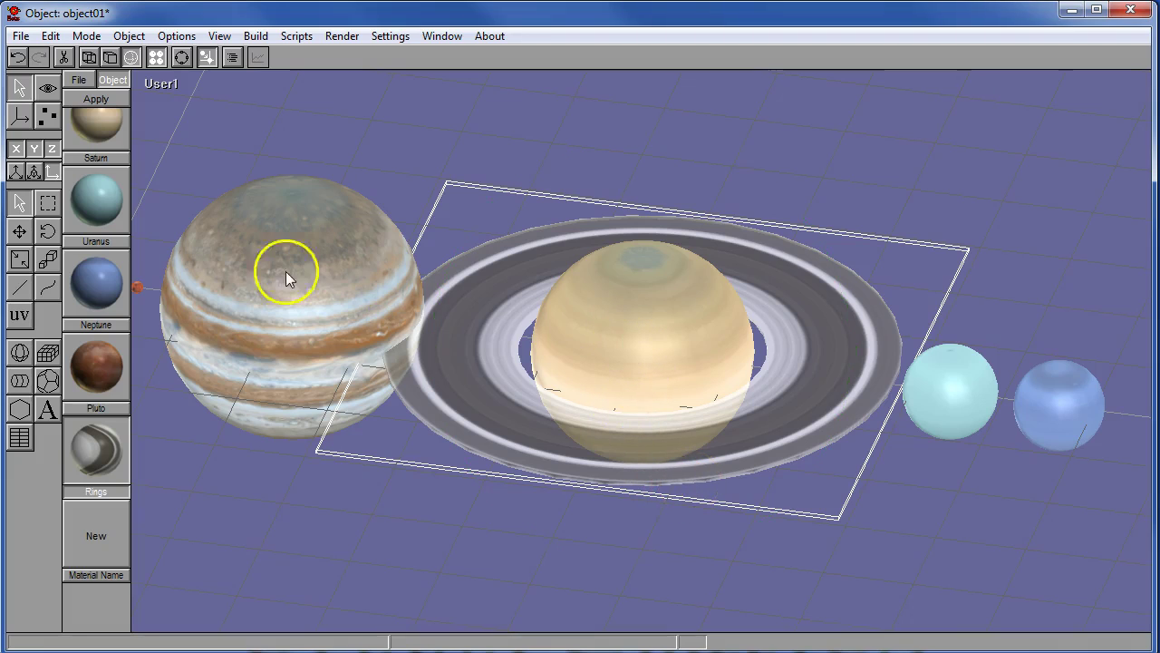
click(593, 337)
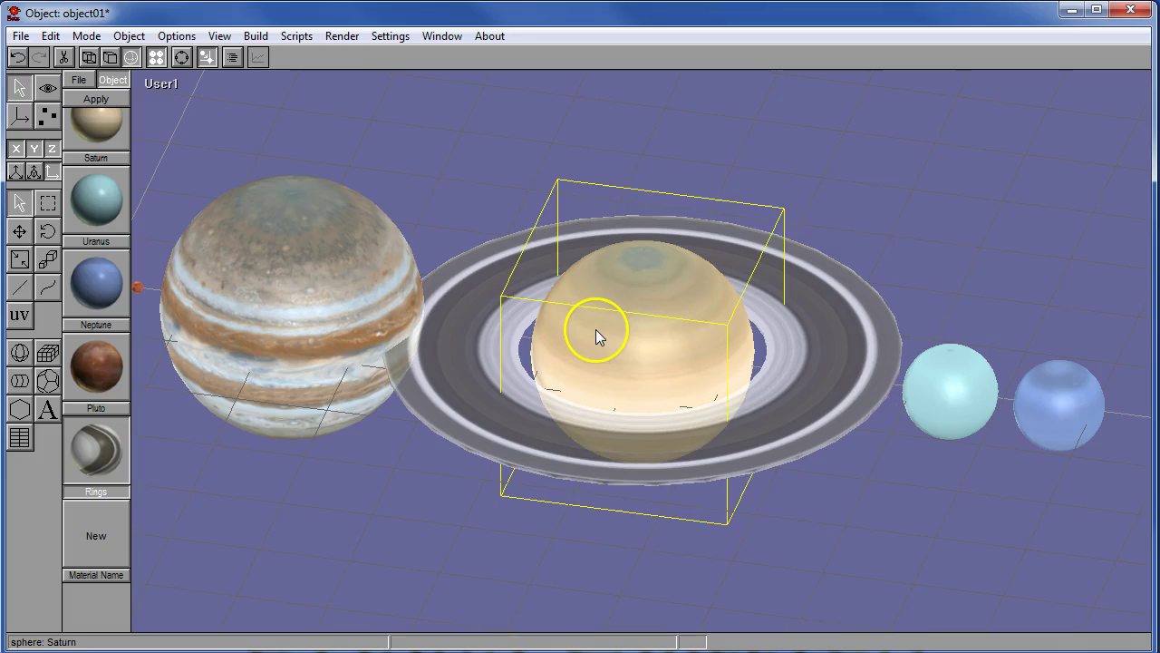
- Add the ring to the selection with Saturn and group them via Build > Group
shift+click(821, 354)
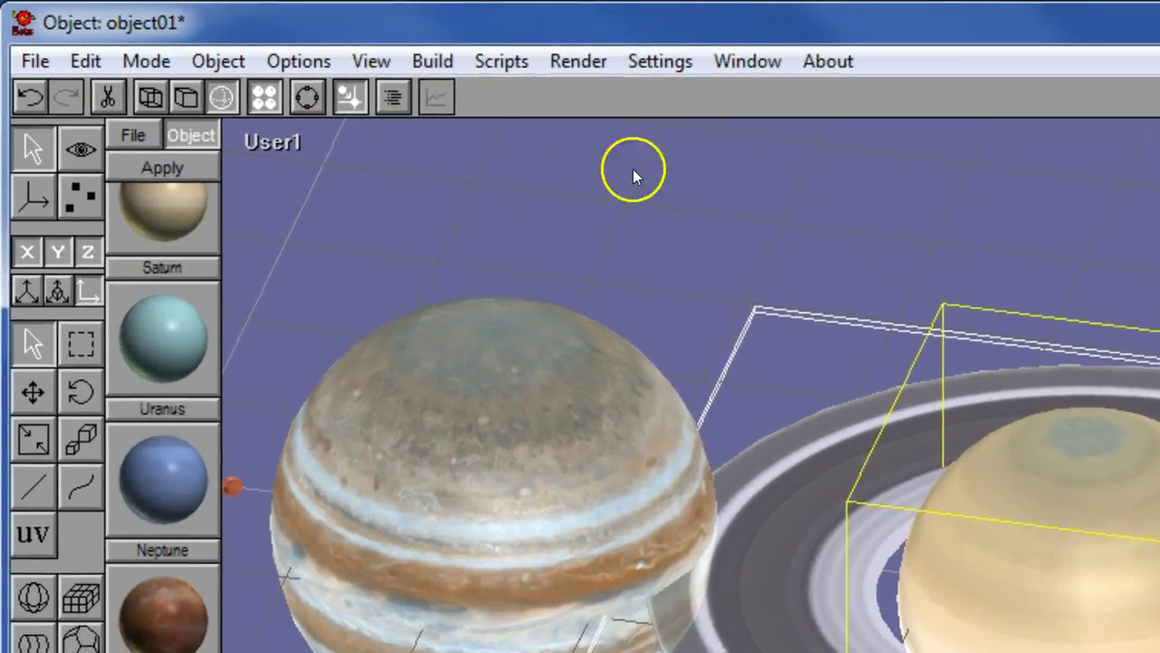
click(256, 37)
click(489, 103)
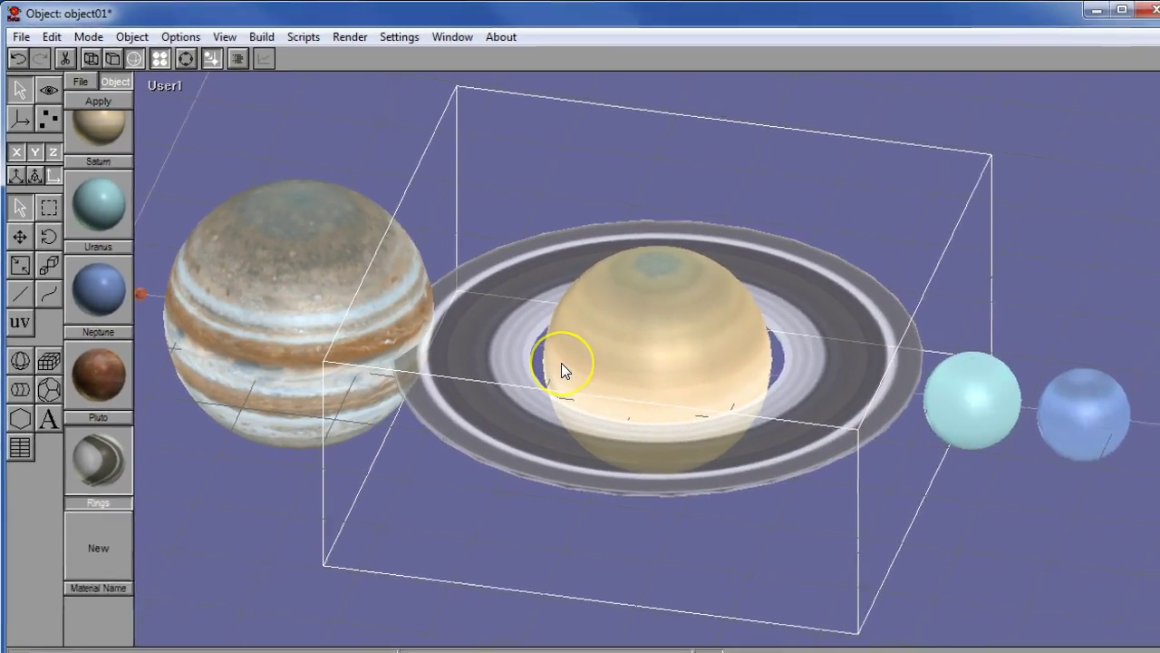
- In Top view, move the Saturn group slightly right and Jupiter left to about X 86
key(t)
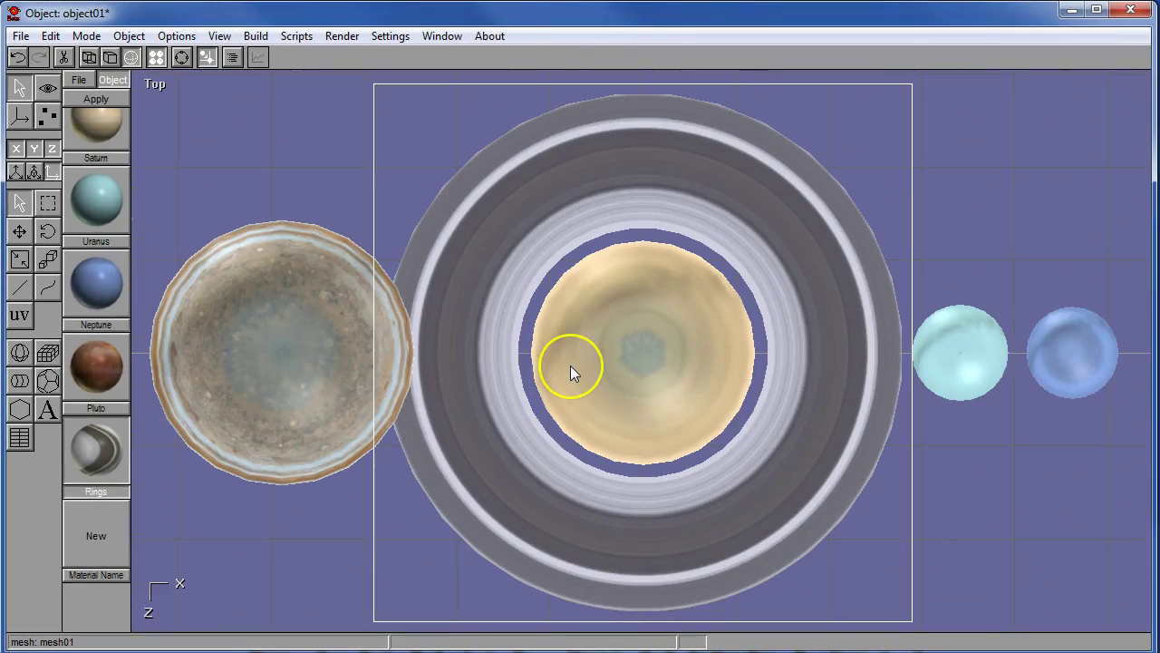
key(m)
drag(623, 381, 628, 382)
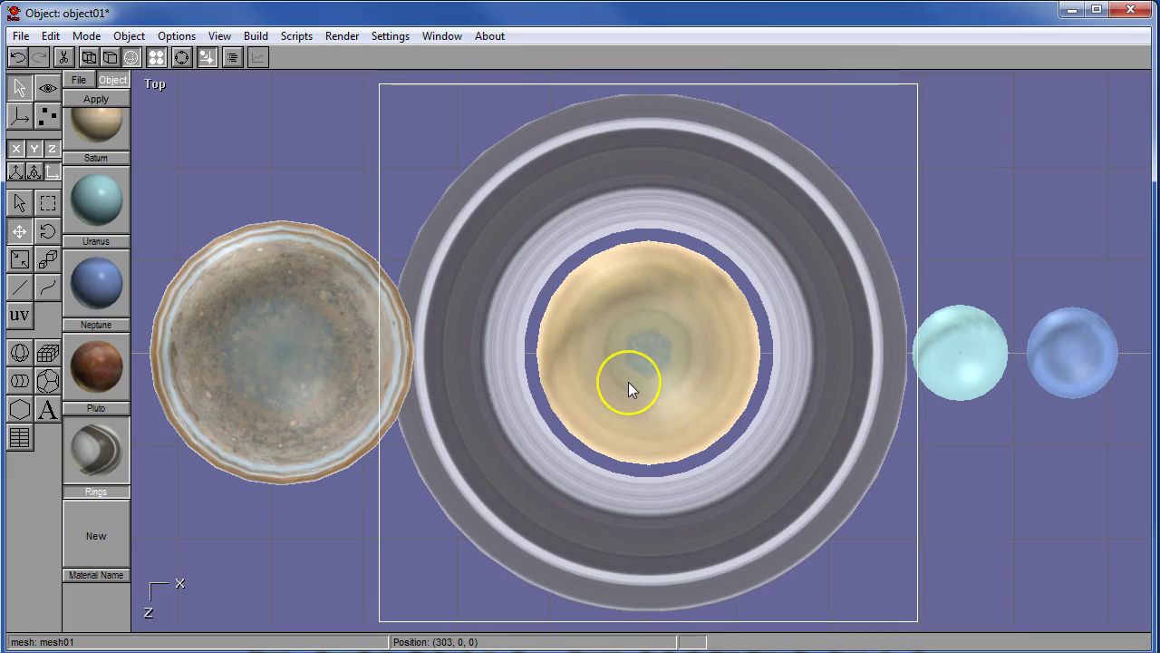
click(294, 329)
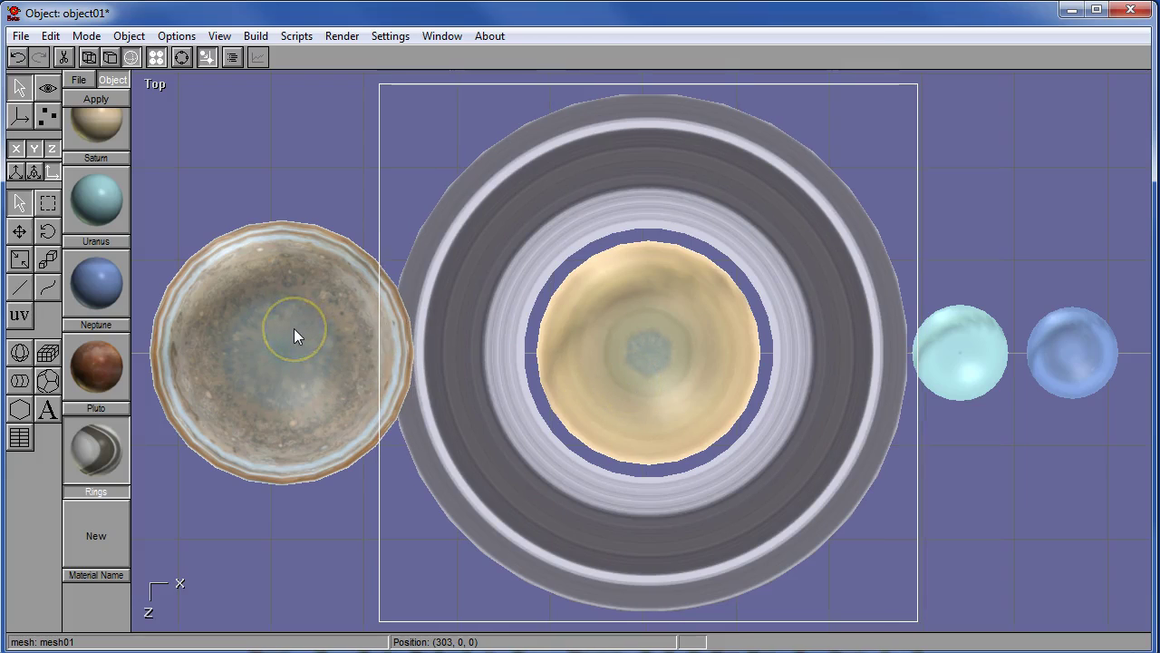
key(m)
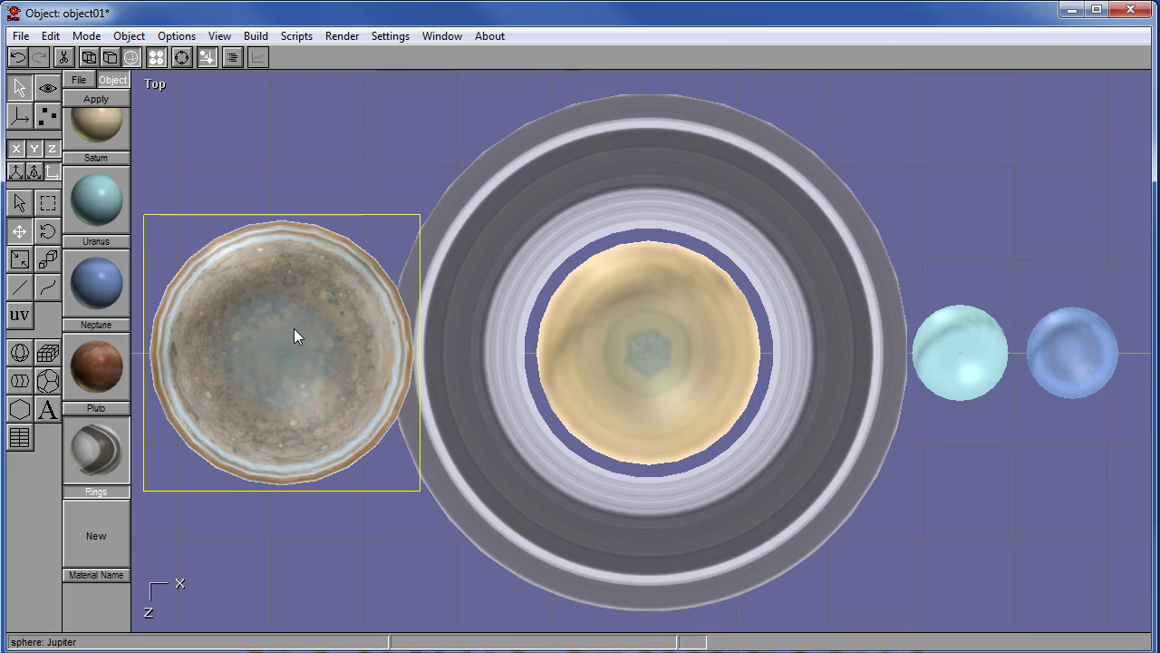
drag(293, 329, 257, 329)
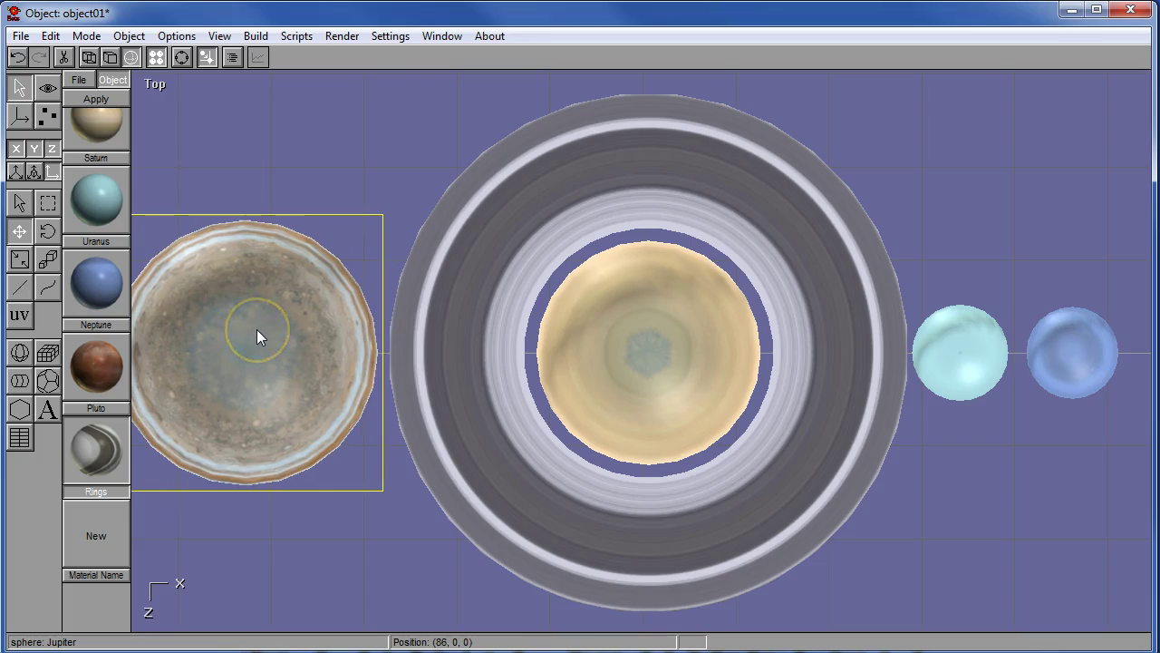